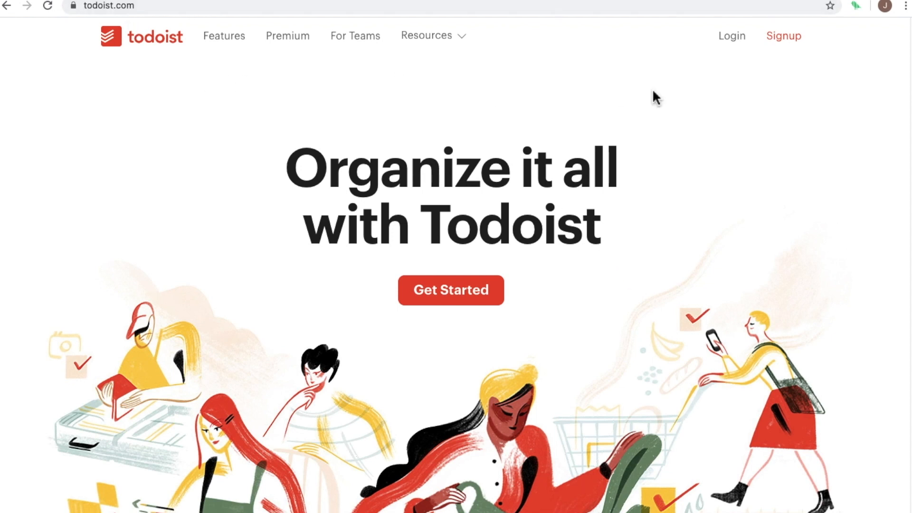
# Sign up for a Todoist account using the existing Google account.
pyautogui.click(792, 43)
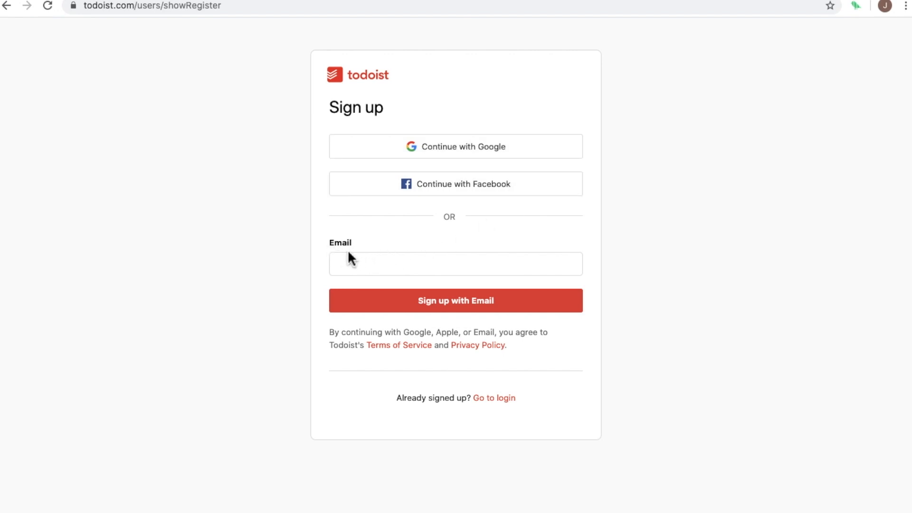
pyautogui.click(469, 151)
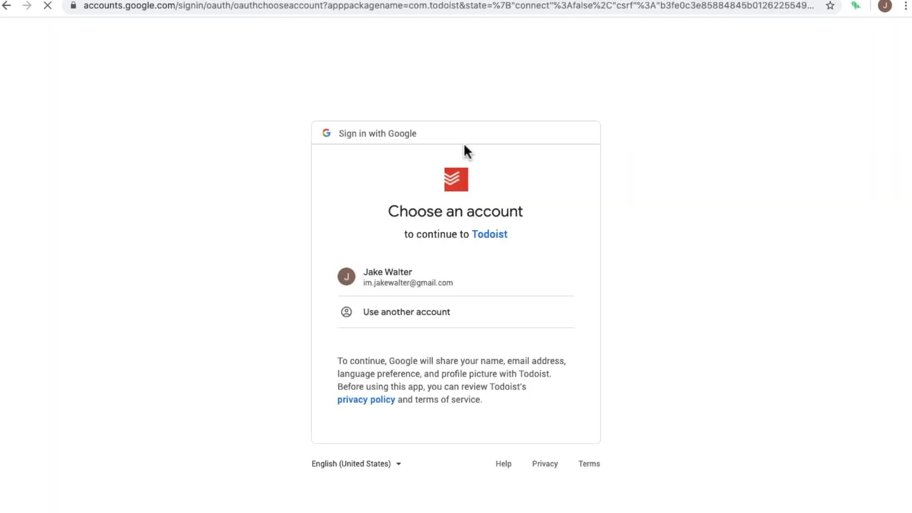
pyautogui.click(384, 285)
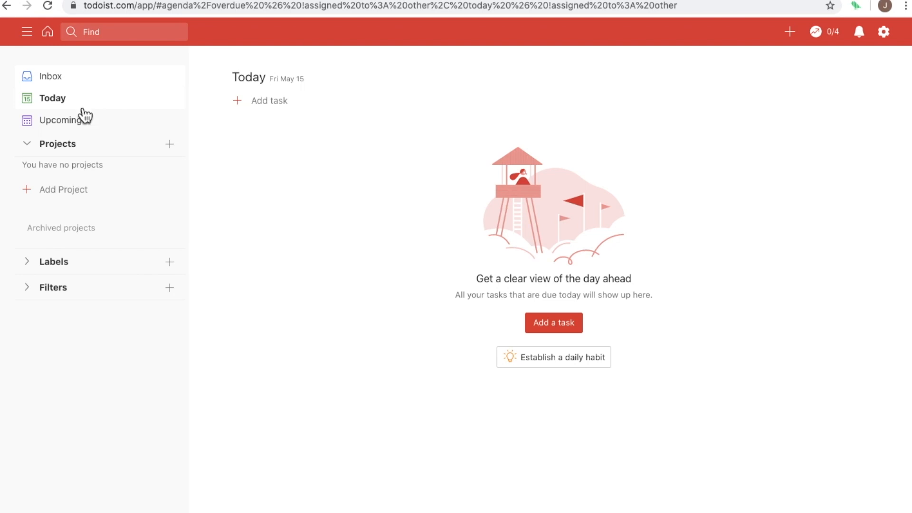
# Look through the Inbox, Today and Upcoming views and return to the Inbox.
pyautogui.click(81, 81)
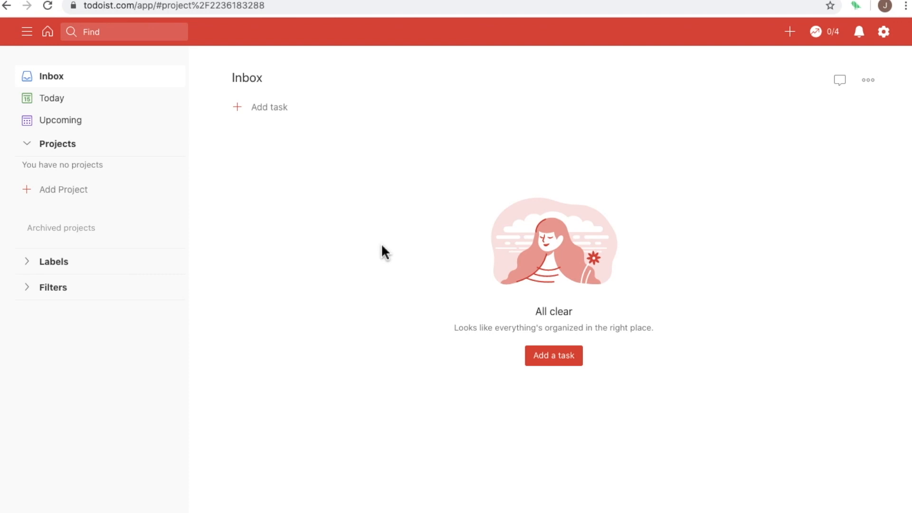
pyautogui.click(100, 100)
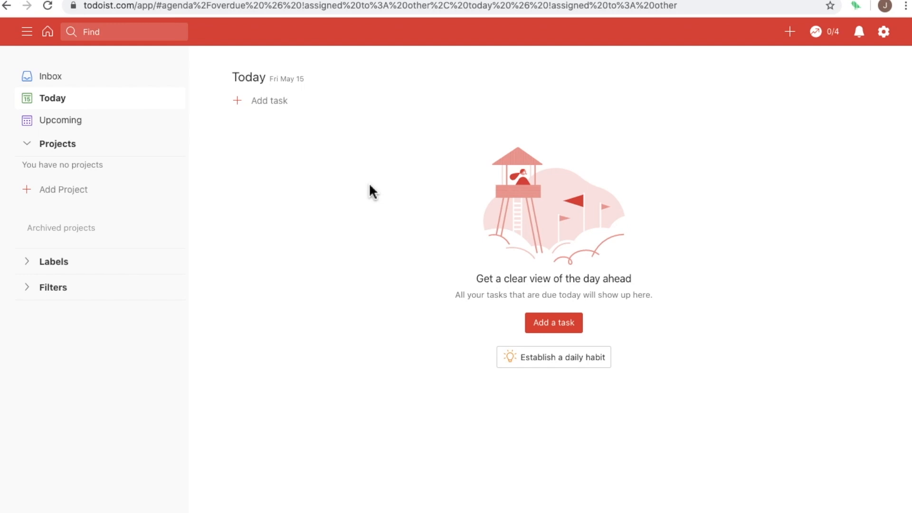
pyautogui.click(110, 127)
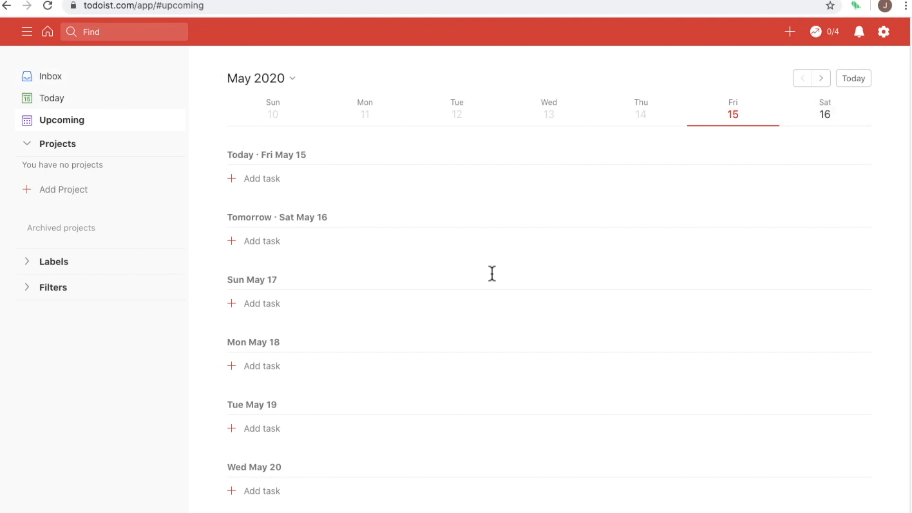
pyautogui.click(80, 84)
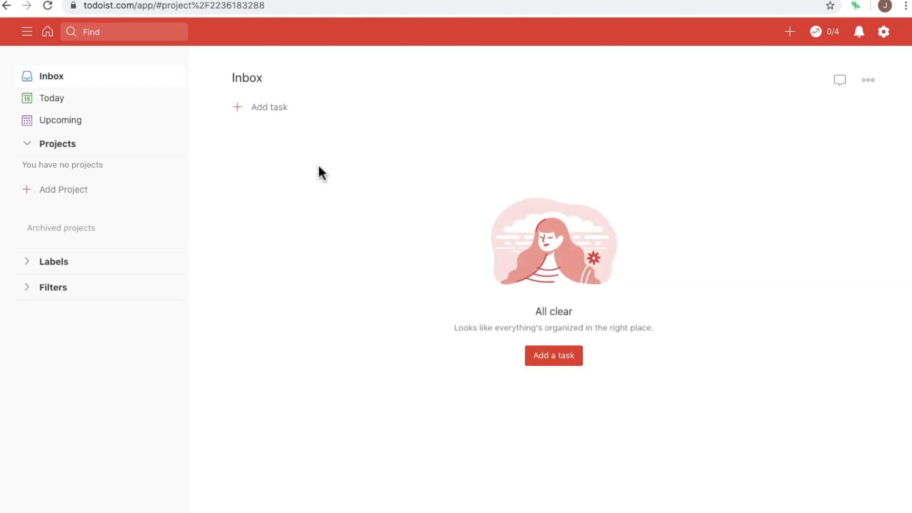
# Set the daily goal to 4 tasks in the Karma settings, keeping Karma enabled, and close the settings.
pyautogui.click(829, 38)
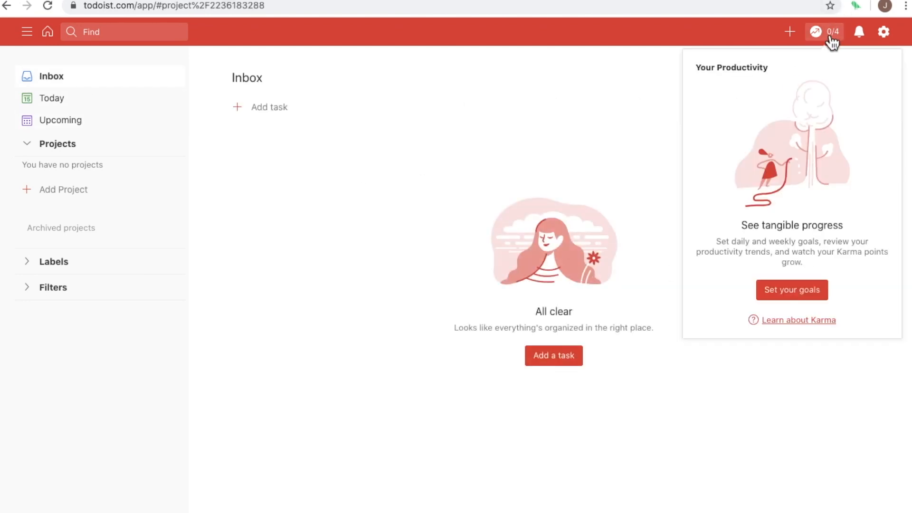
pyautogui.click(800, 298)
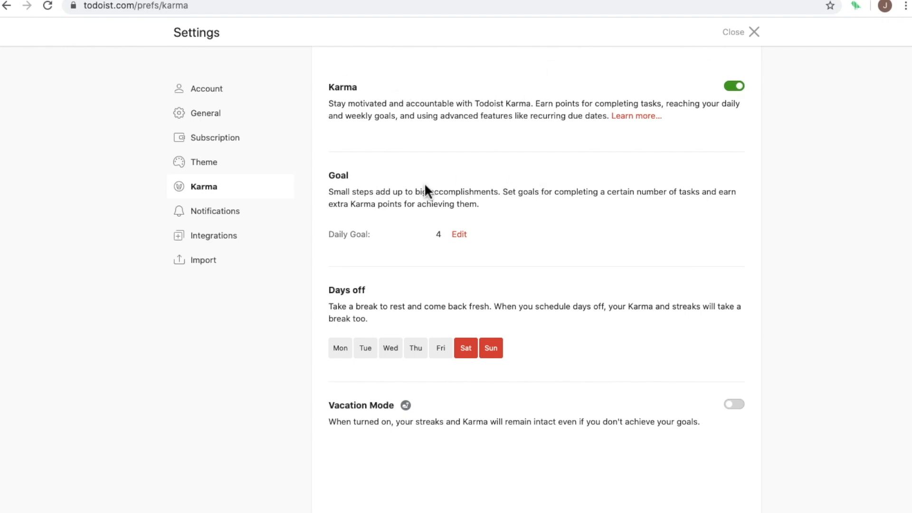
pyautogui.click(744, 91)
pyautogui.click(744, 91)
pyautogui.click(462, 236)
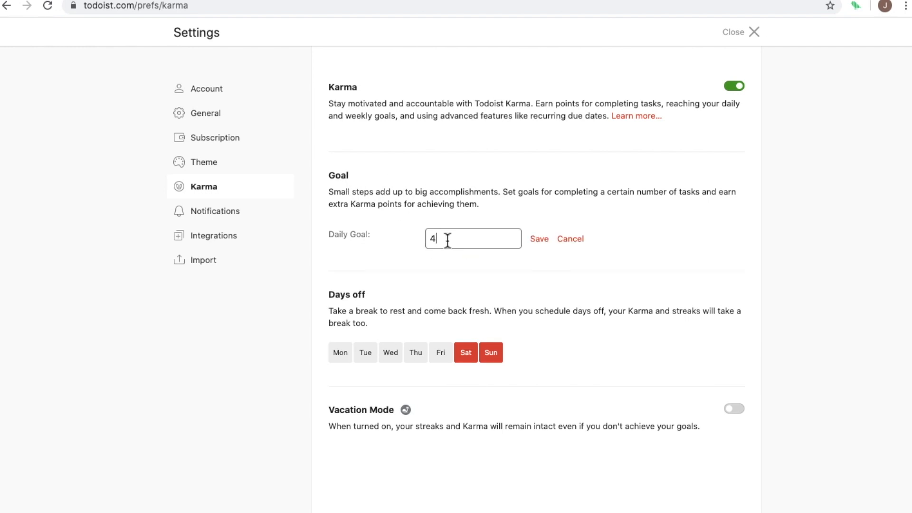
pyautogui.press('BackSpace')
pyautogui.write('4')
pyautogui.click(540, 239)
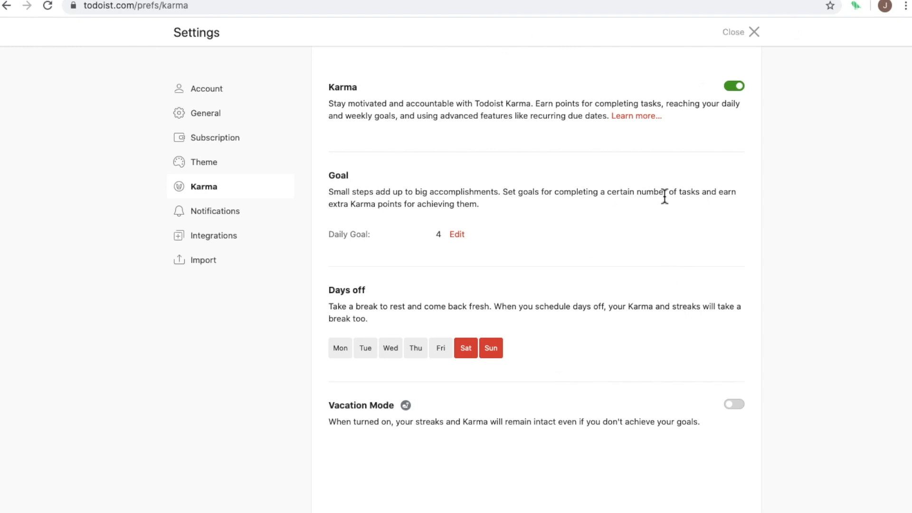
pyautogui.click(750, 33)
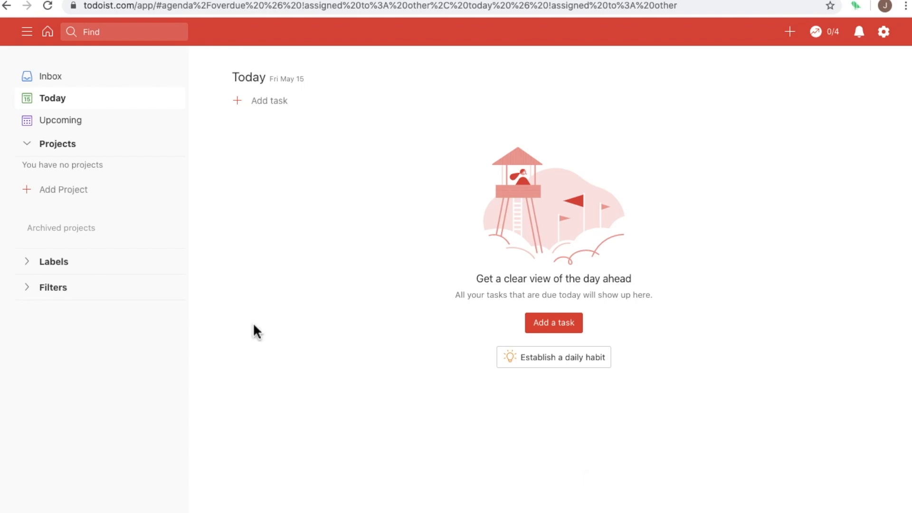
# Draft a quick task in the Inbox for picking up the named child from school, due 3:30pm tomorrow.
pyautogui.click(83, 78)
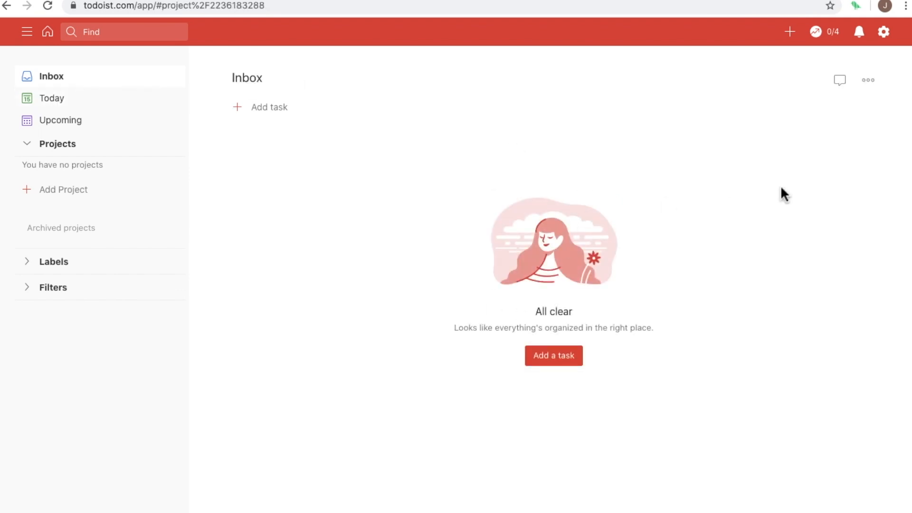
pyautogui.click(790, 32)
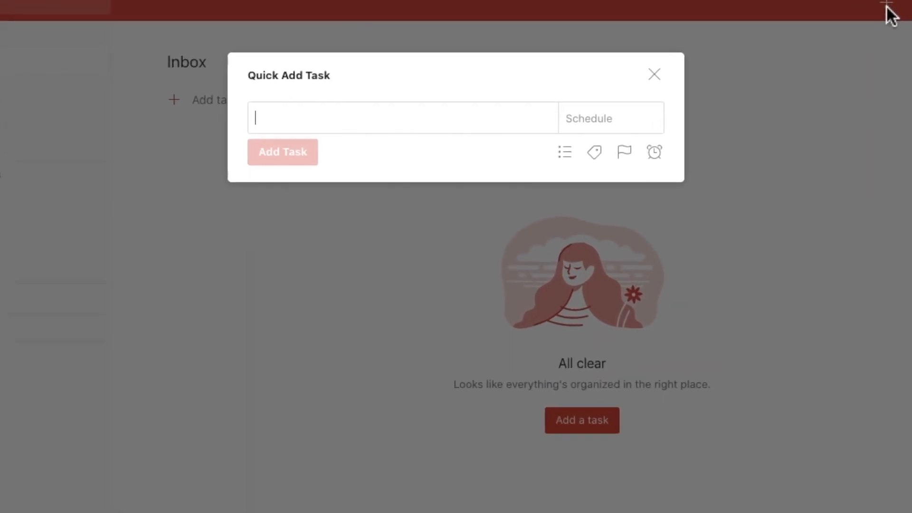
pyautogui.write('Pick up ')
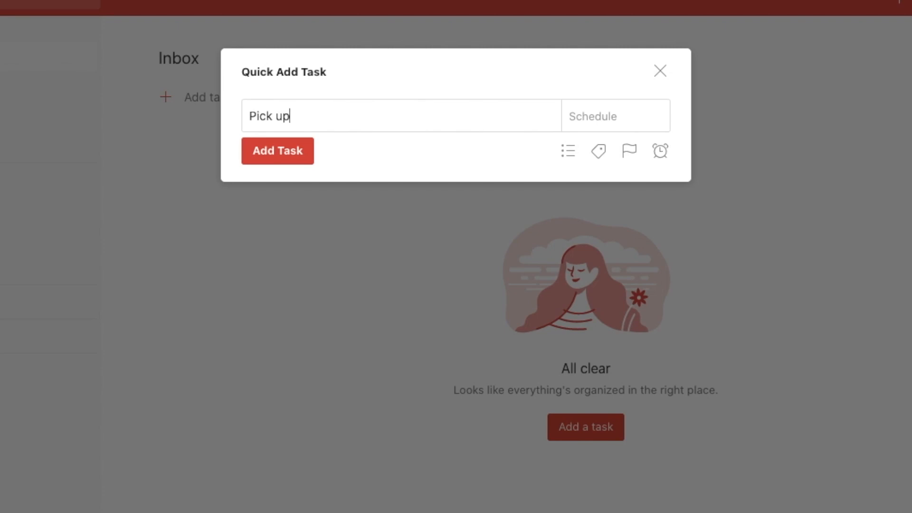
pyautogui.write('Lucie from scr')
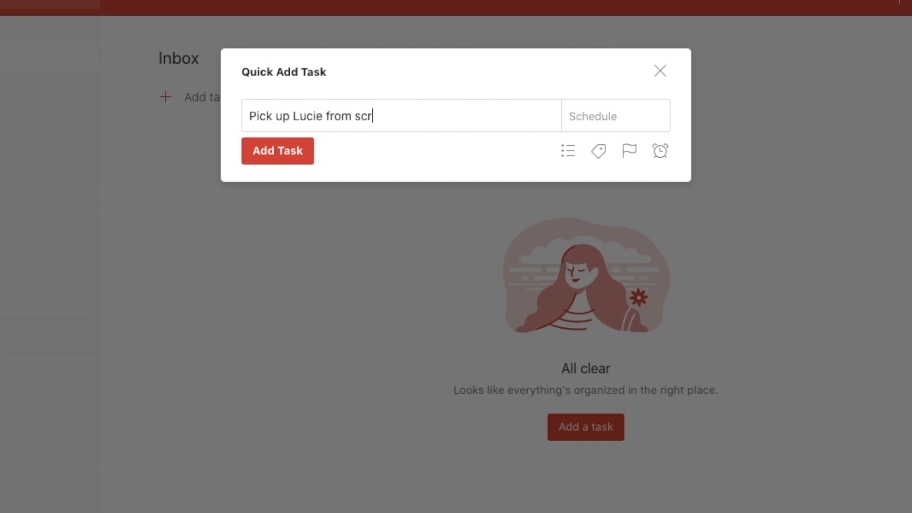
pyautogui.write('ool')
pyautogui.press('BackSpace')
pyautogui.press('BackSpace')
pyautogui.press('BackSpace')
pyautogui.press('BackSpace')
pyautogui.write('hool 3:30pm to')
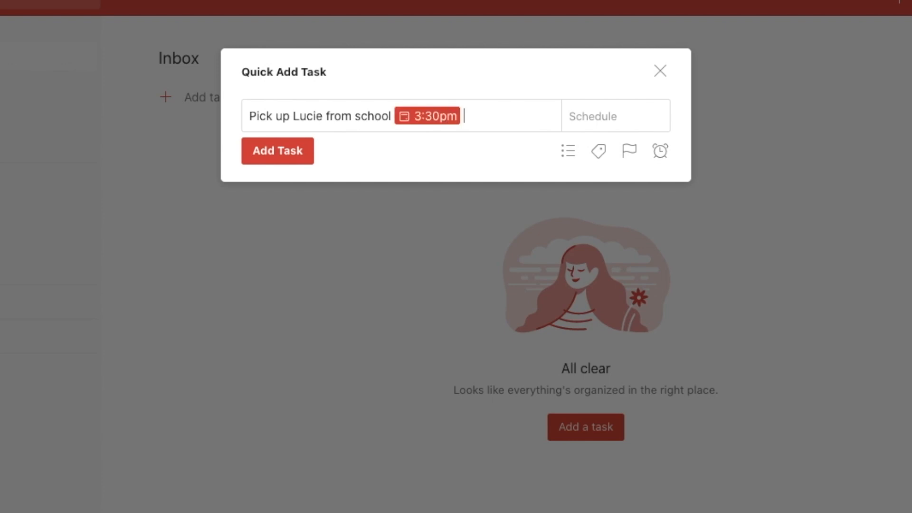
pyautogui.write('morrow')
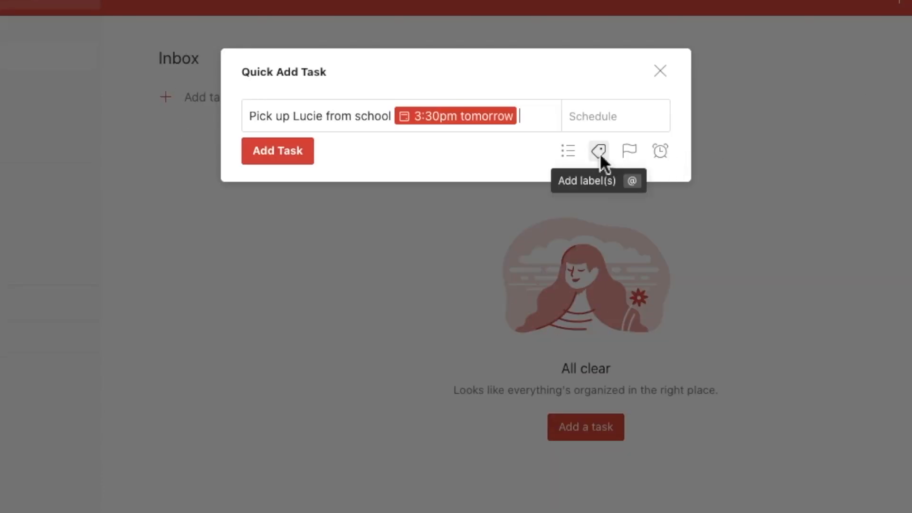
# Check the label and priority options available for the drafted school pickup task.
pyautogui.click(598, 185)
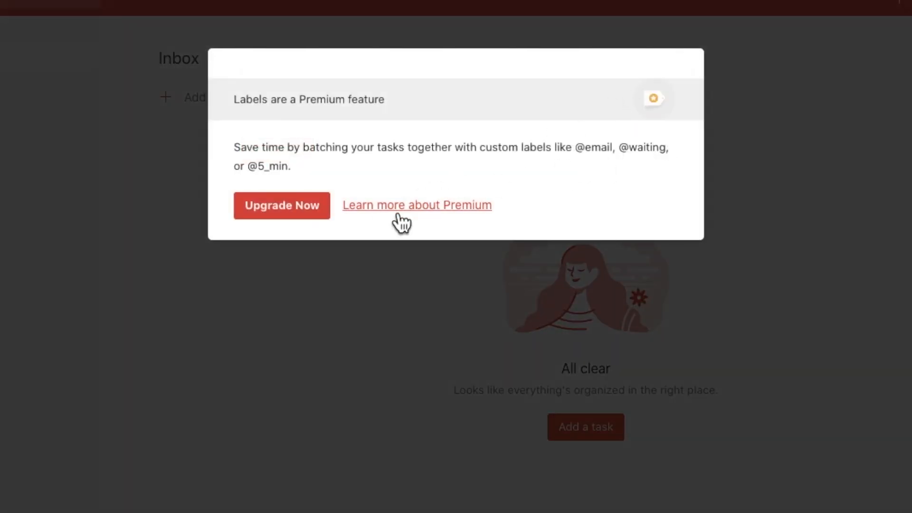
pyautogui.click(689, 72)
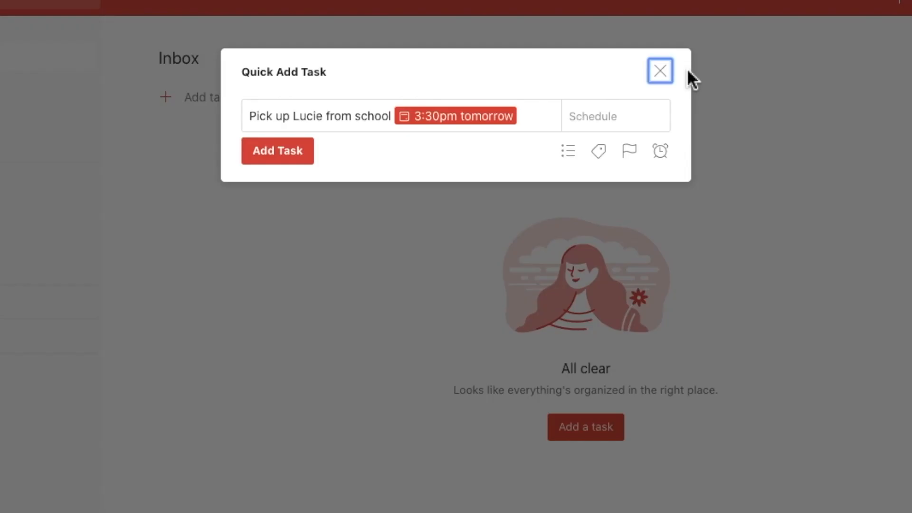
pyautogui.click(630, 152)
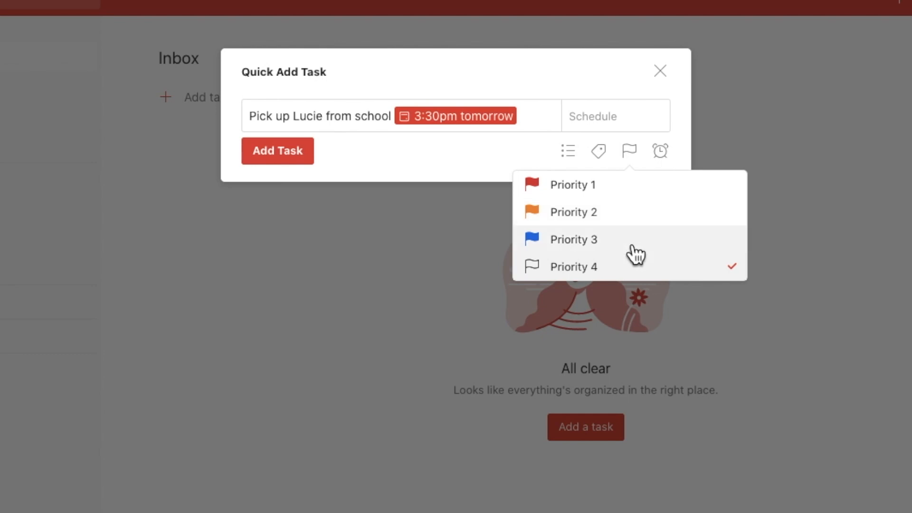
pyautogui.press('Escape')
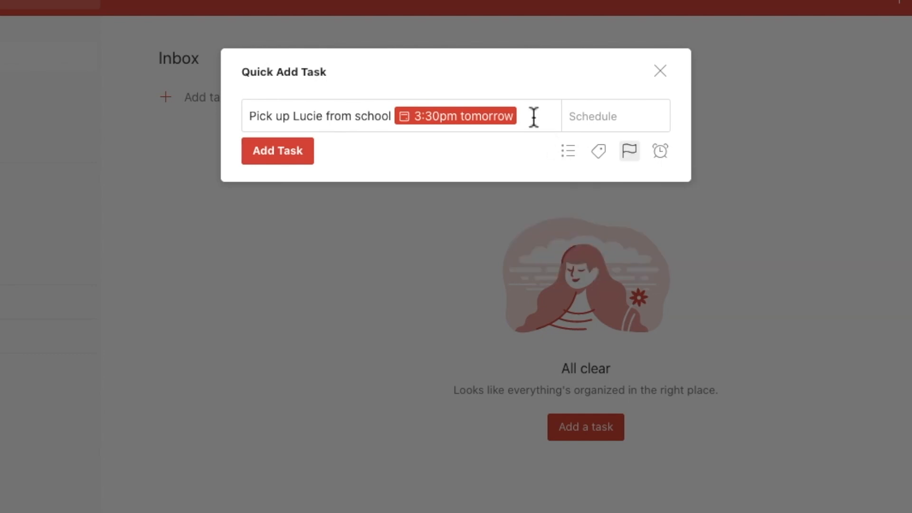
# Give the school pickup task priority 1 and add it to the Inbox.
pyautogui.click(534, 117)
pyautogui.write('p1')
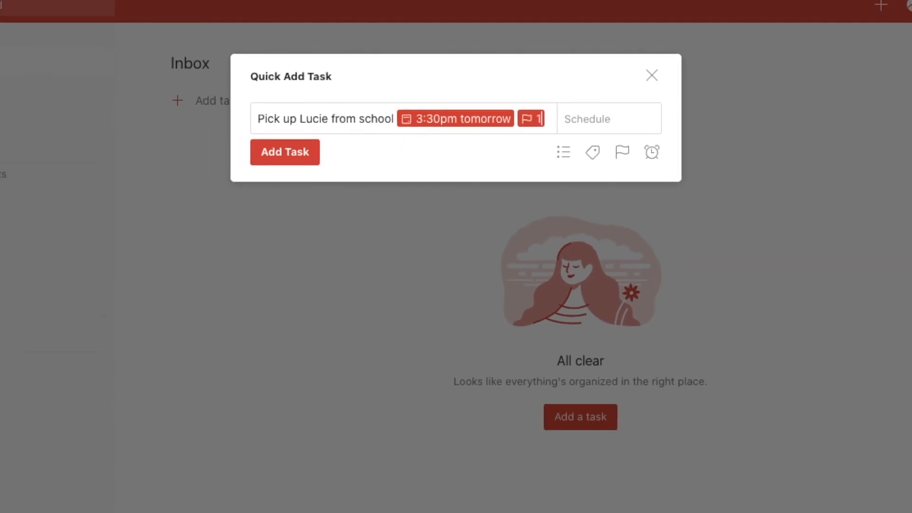
pyautogui.click(278, 158)
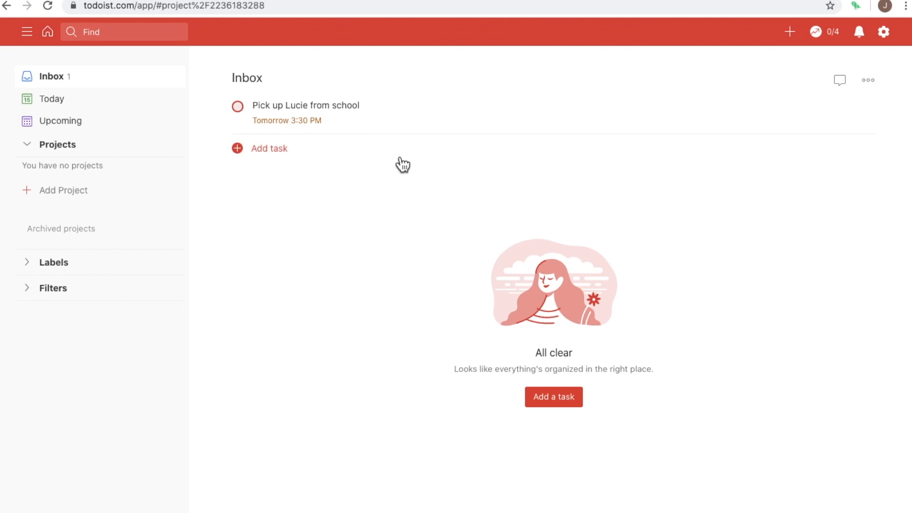
# Add a priority 1 task to call the named contact to discuss new business plan, and "Empty backyard" for Saturday with priority 3.
pyautogui.click(264, 150)
pyautogui.write('Call Arthur to discuss new business plan')
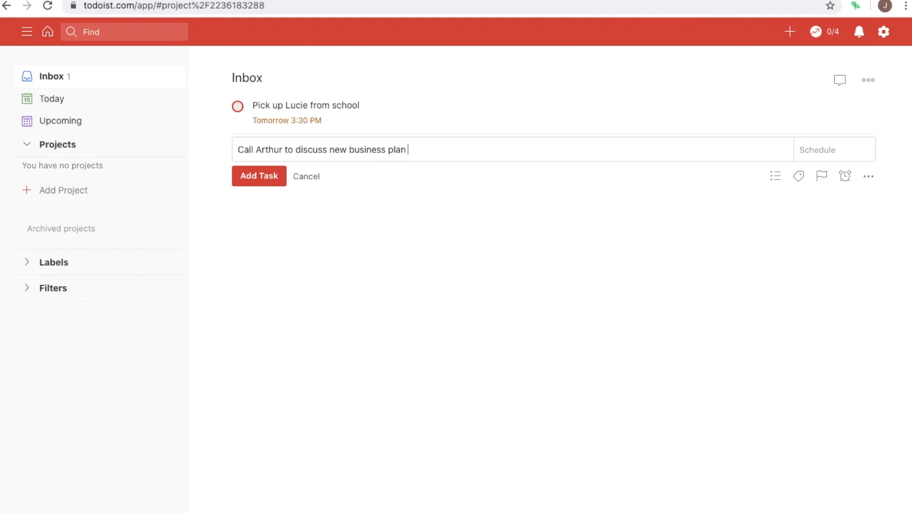
pyautogui.press('Return')
pyautogui.write('Empty backyard tomorrow')
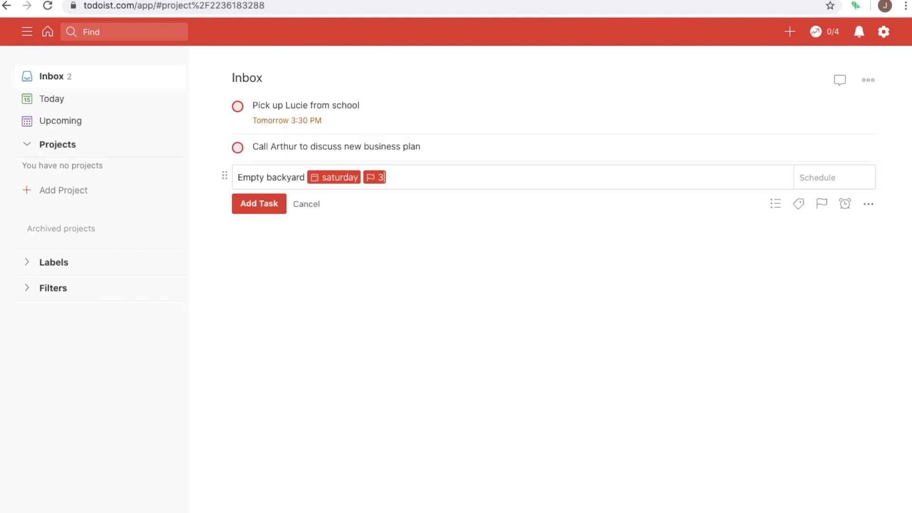
pyautogui.press('Return')
# Add the tasks "Book flight ticket" and "Book hotel" to the Inbox, both with priority 2.
pyautogui.write('Book flight ticket')
pyautogui.press('Return')
pyautogui.write('Book hotel')
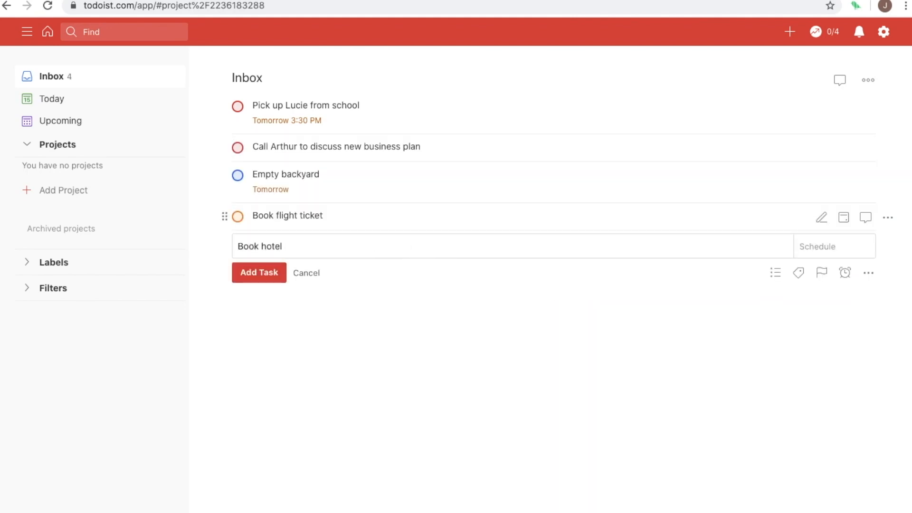
pyautogui.press('Return')
# Add a priority 1 task asking the named person to plan vacation schedule, and finish adding Inbox tasks.
pyautogui.write('Ask Sarah to plan vacation schedule p')
pyautogui.press('Return')
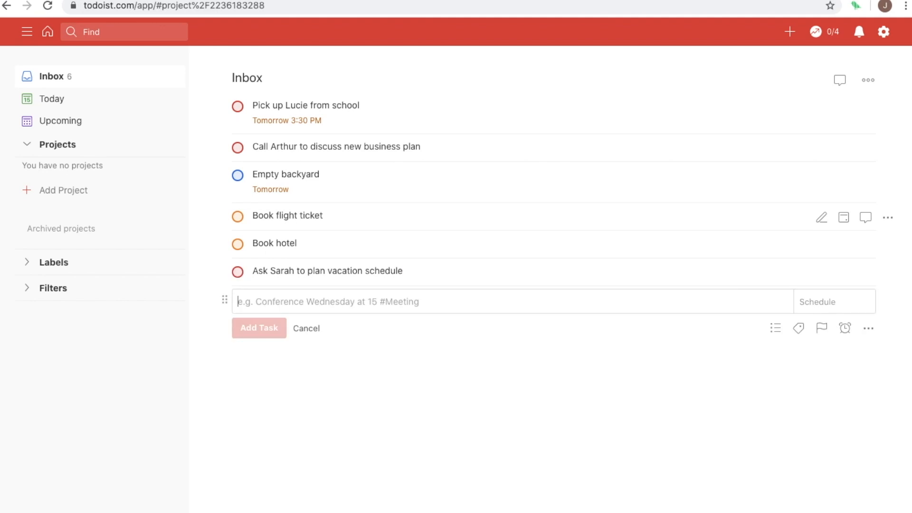
pyautogui.click(317, 334)
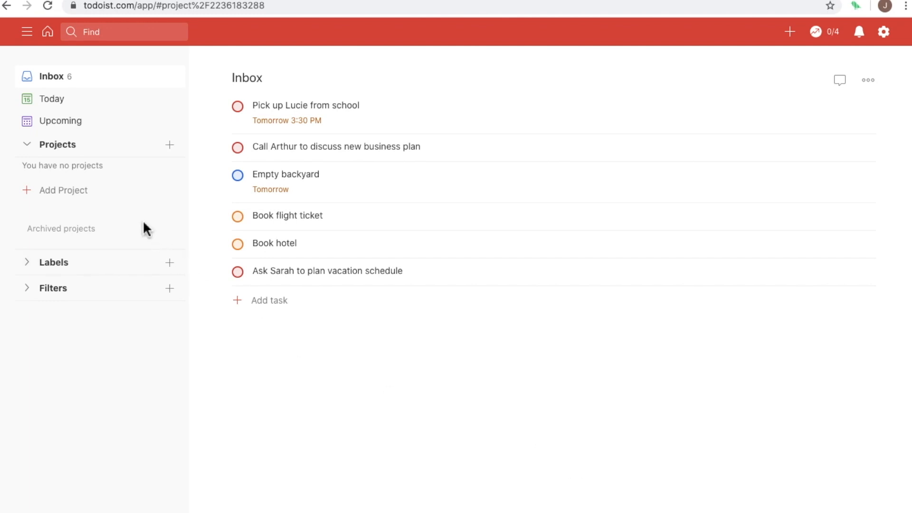
# Create a project named WORK with the color Red.
pyautogui.click(65, 196)
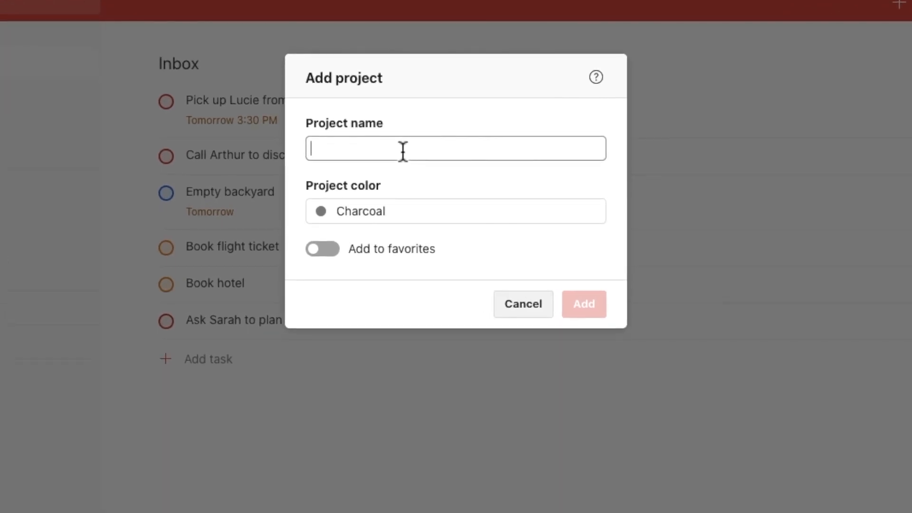
pyautogui.write('WORK')
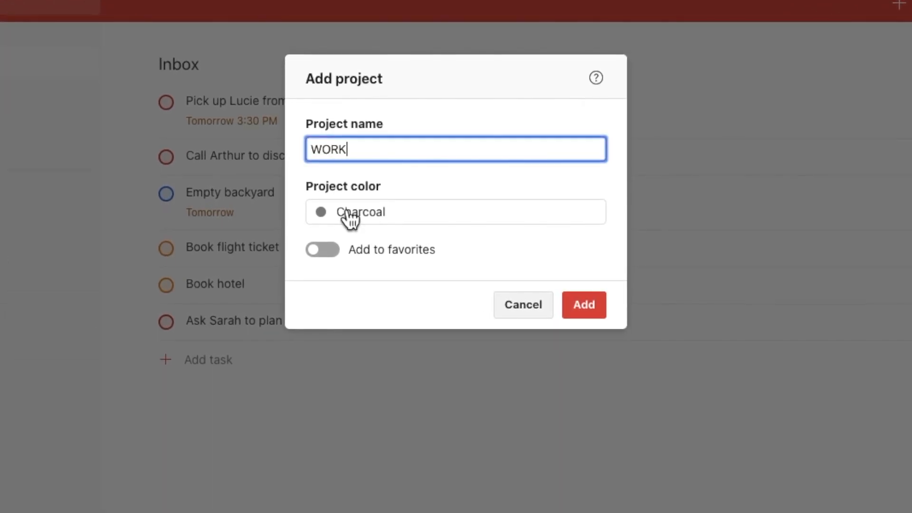
pyautogui.click(329, 215)
pyautogui.scroll(4, 393, 350)
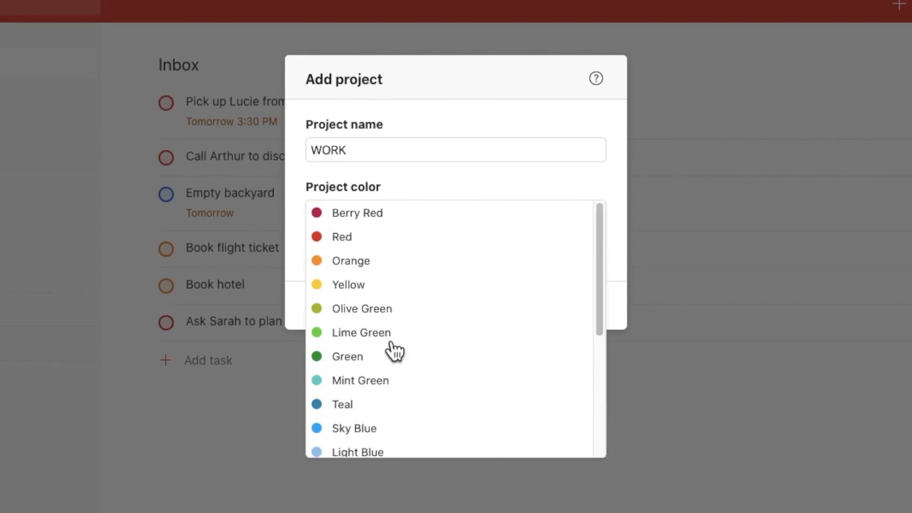
pyautogui.click(363, 244)
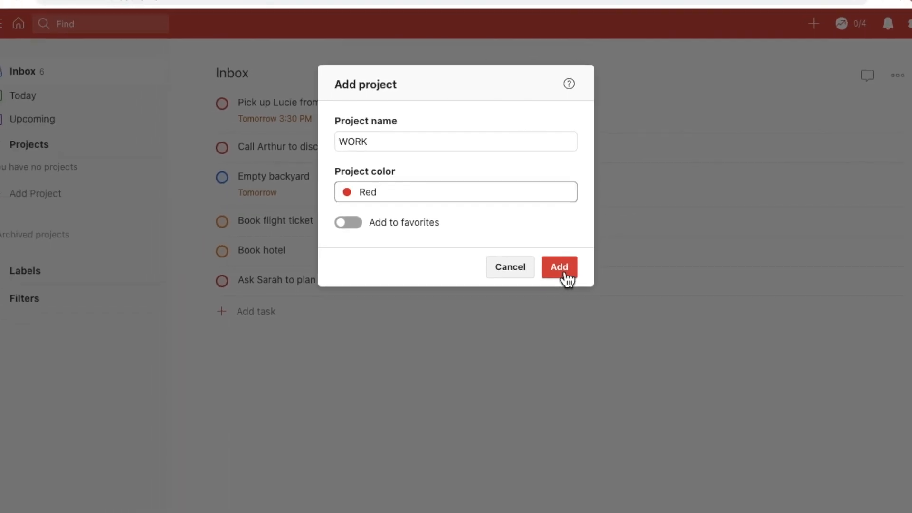
pyautogui.click(559, 267)
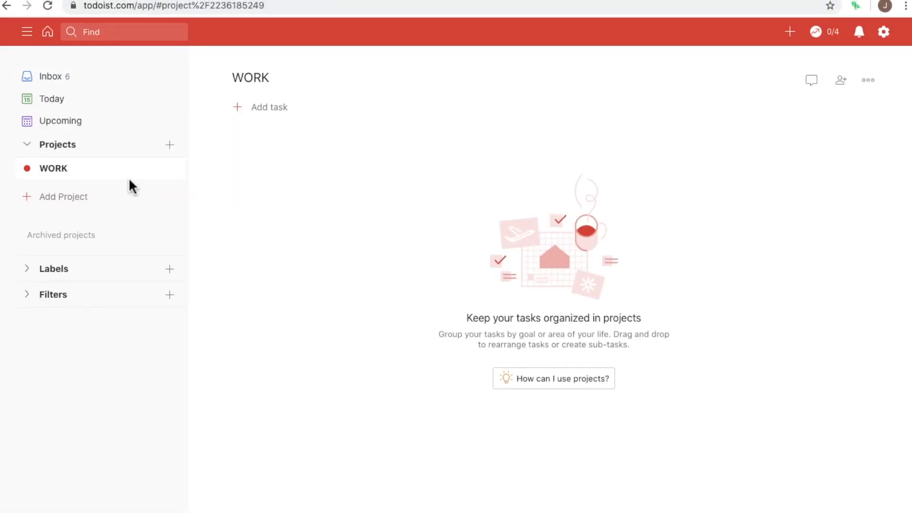
# Create a project named PERSONAL with the color Lime Green.
pyautogui.click(169, 146)
pyautogui.write('PERSONAL')
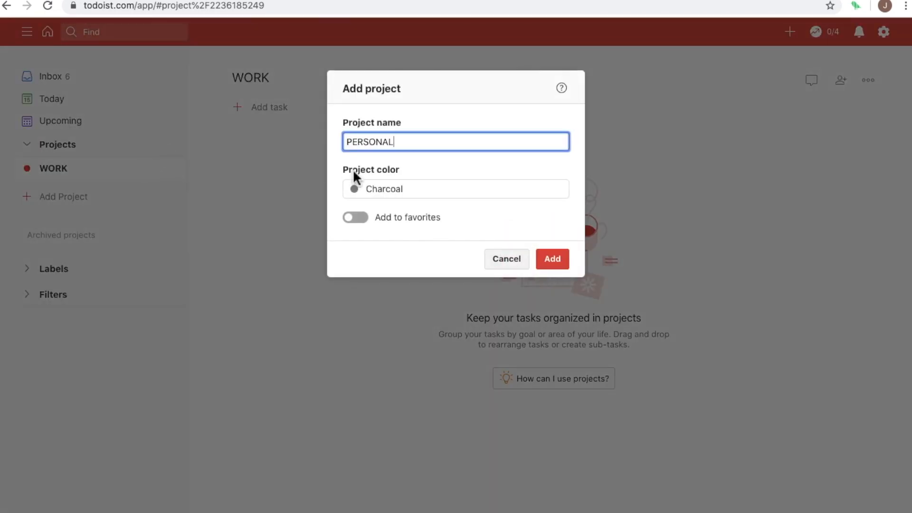
pyautogui.click(356, 188)
pyautogui.scroll(3, 426, 250)
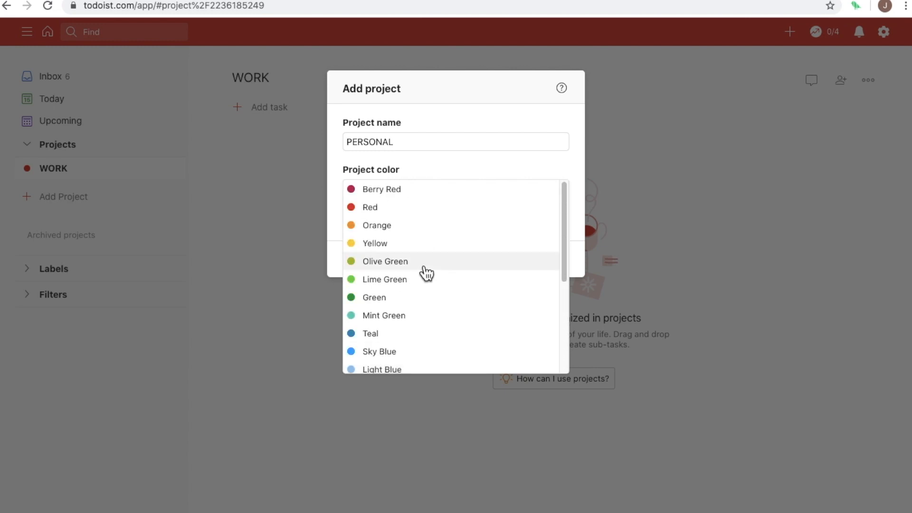
pyautogui.click(401, 284)
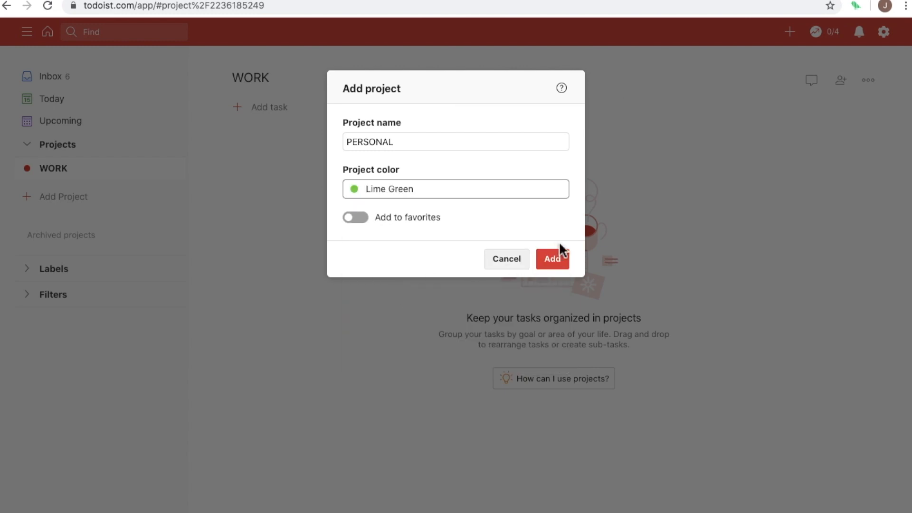
pyautogui.click(564, 262)
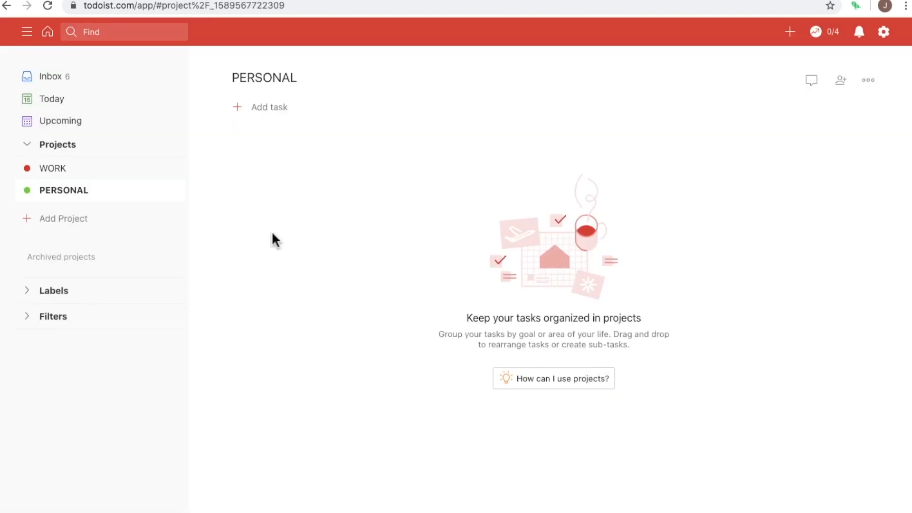
# Create a project named "MAYBE | SOMEDAY" with the color Salmon.
pyautogui.click(67, 223)
pyautogui.write('MAYBE')
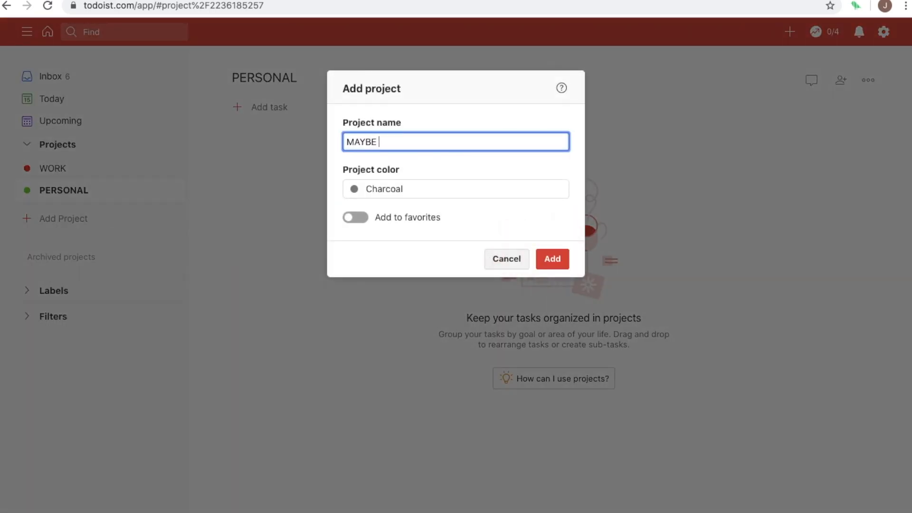
pyautogui.write(' | SOMEDAY')
pyautogui.click(359, 192)
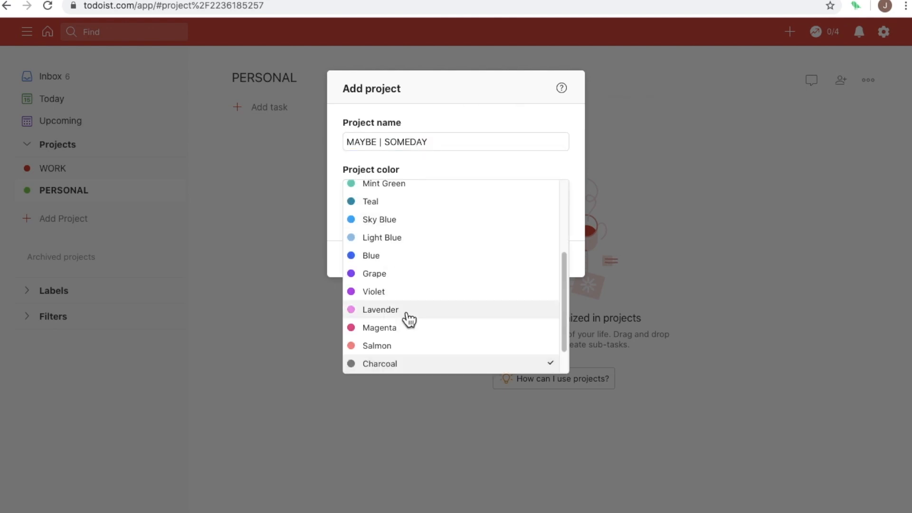
pyautogui.scroll(-1, 408, 315)
pyautogui.click(397, 314)
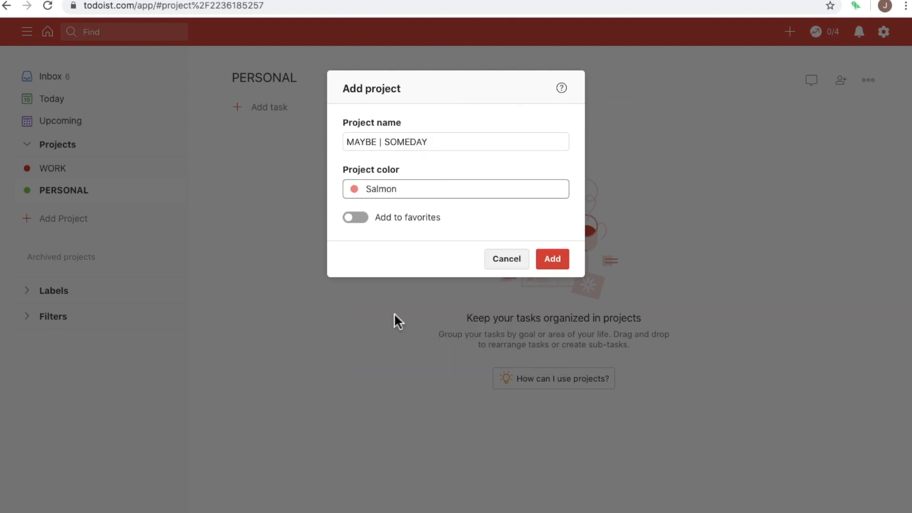
pyautogui.click(553, 261)
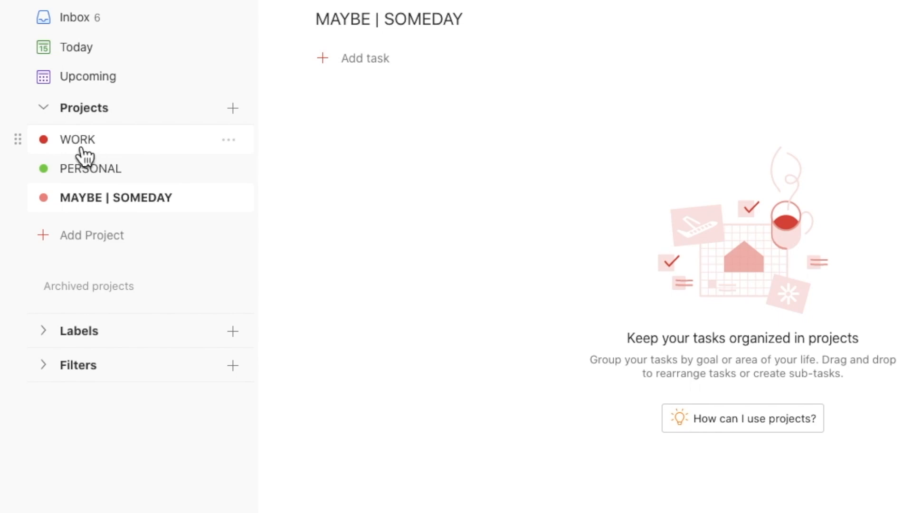
# Create a project named Youtube with the color Red.
pyautogui.click(96, 239)
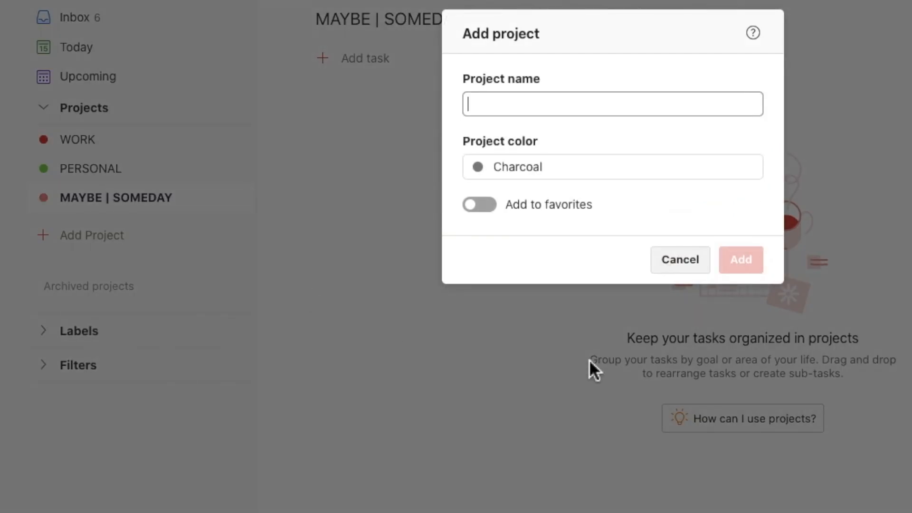
pyautogui.write('Youtube')
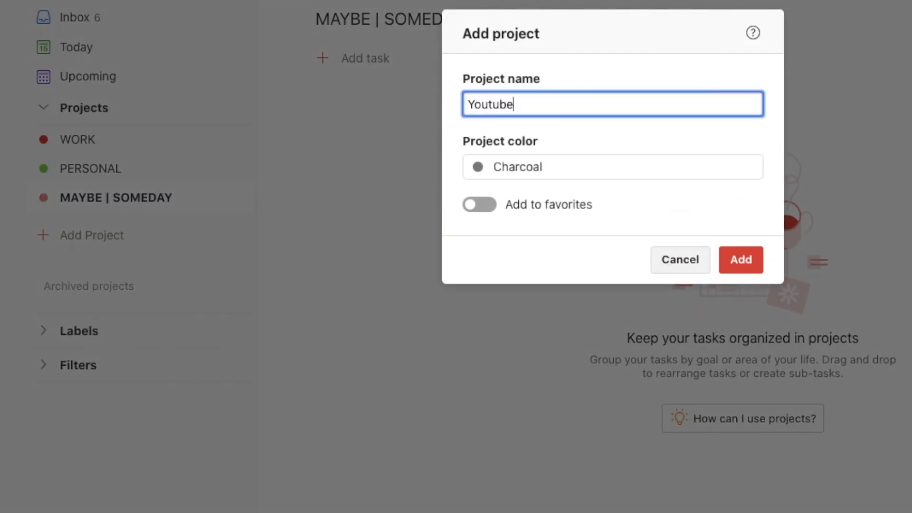
pyautogui.click(480, 170)
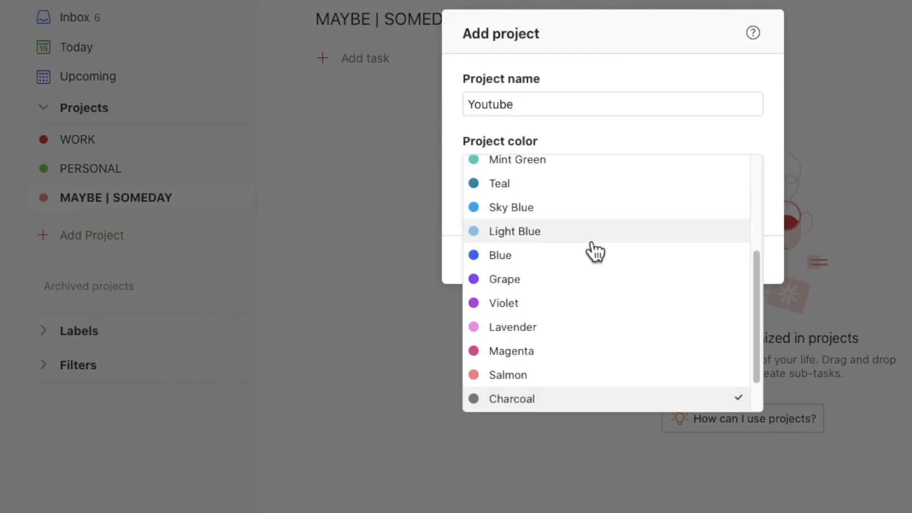
pyautogui.scroll(5, 594, 256)
pyautogui.click(519, 206)
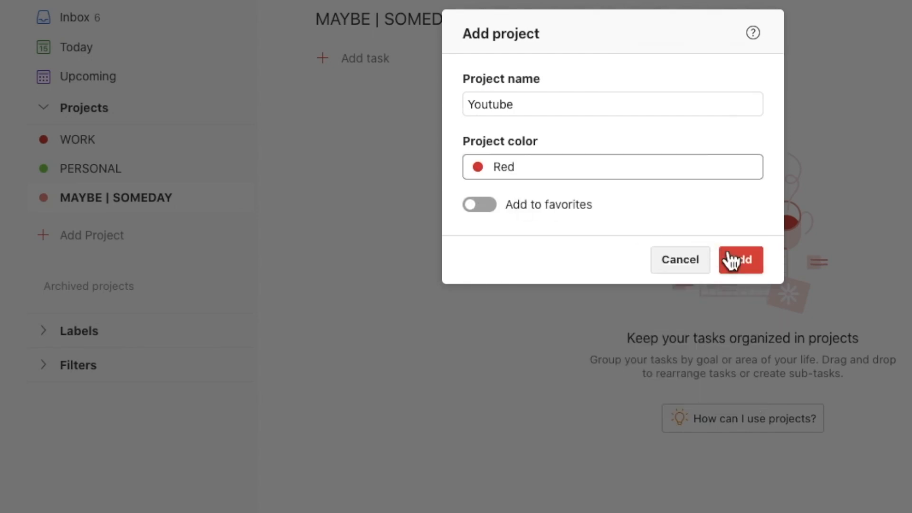
pyautogui.click(743, 269)
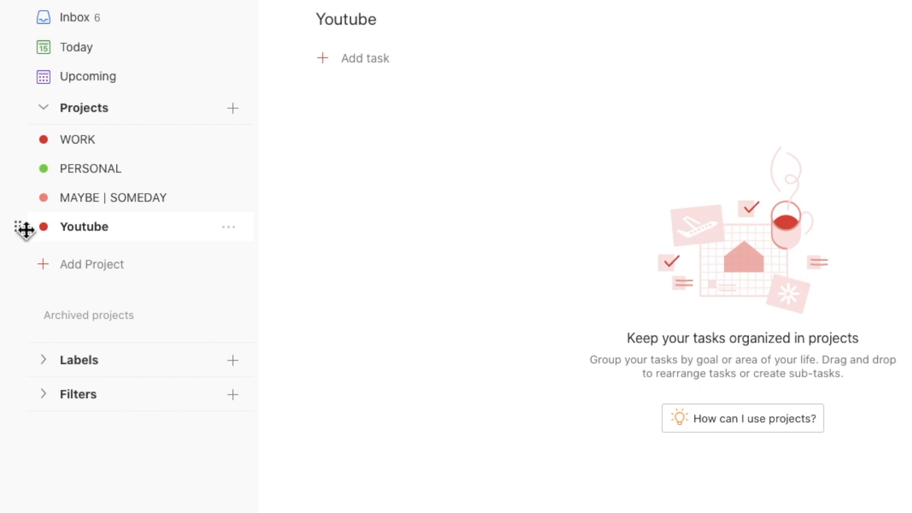
# Nest the Youtube project under WORK, and collapse and re-expand WORK's sub-projects.
pyautogui.moveTo(26, 230); pyautogui.dragTo(43, 169)
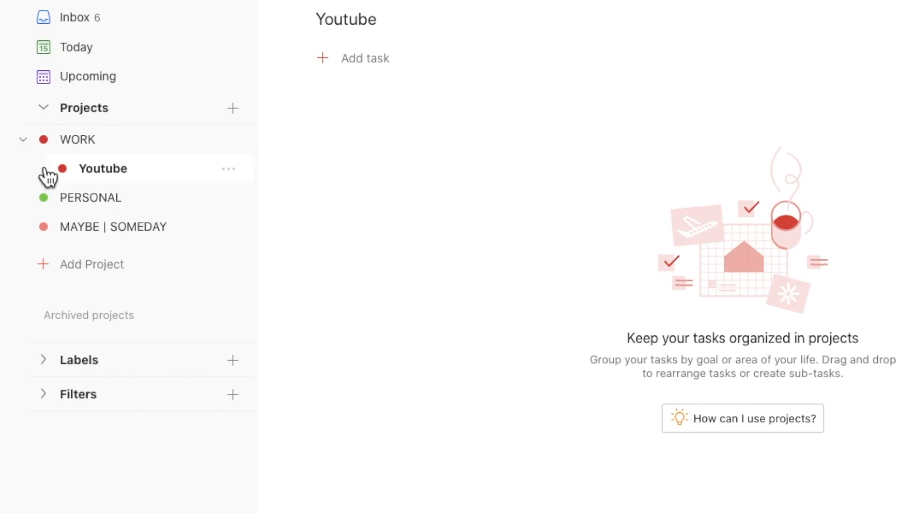
pyautogui.click(25, 140)
pyautogui.click(24, 141)
pyautogui.click(24, 141)
pyautogui.click(25, 140)
# Create a project named Video Production with the color Red.
pyautogui.click(95, 276)
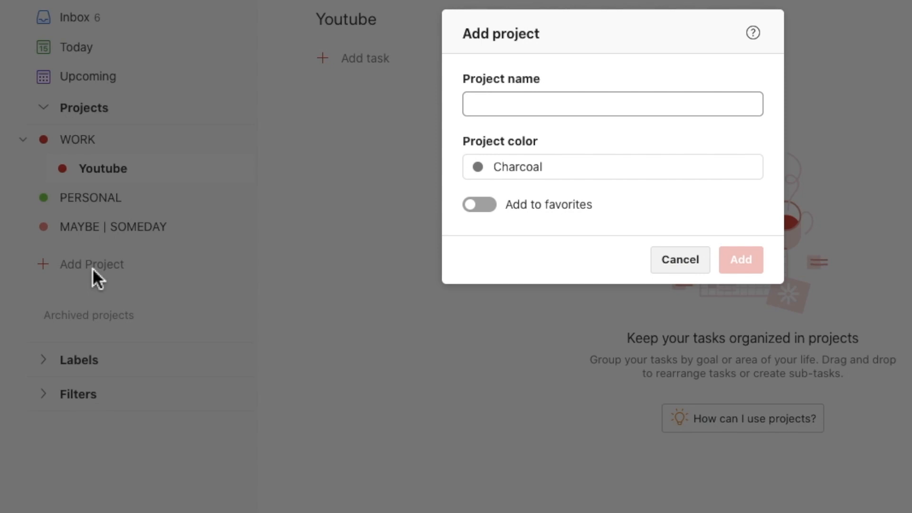
pyautogui.write('Video Prod')
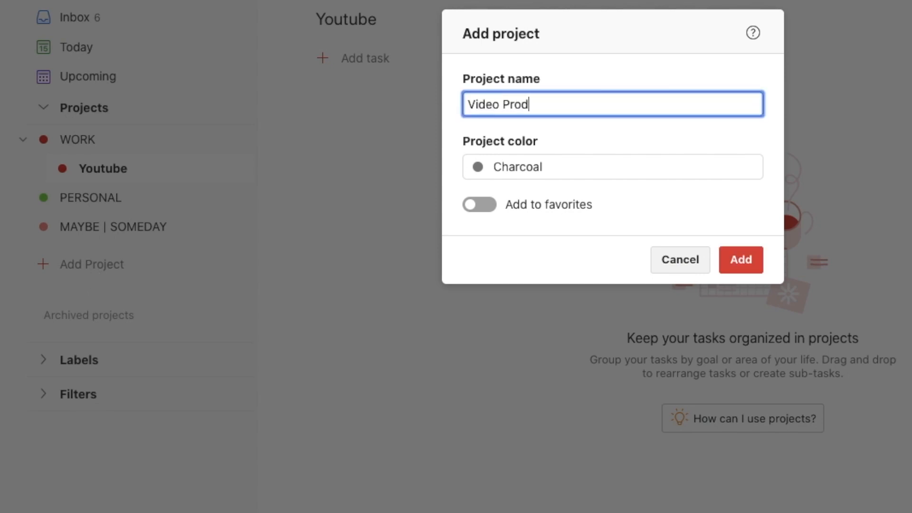
pyautogui.write('uction')
pyautogui.click(482, 175)
pyautogui.scroll(3, 545, 236)
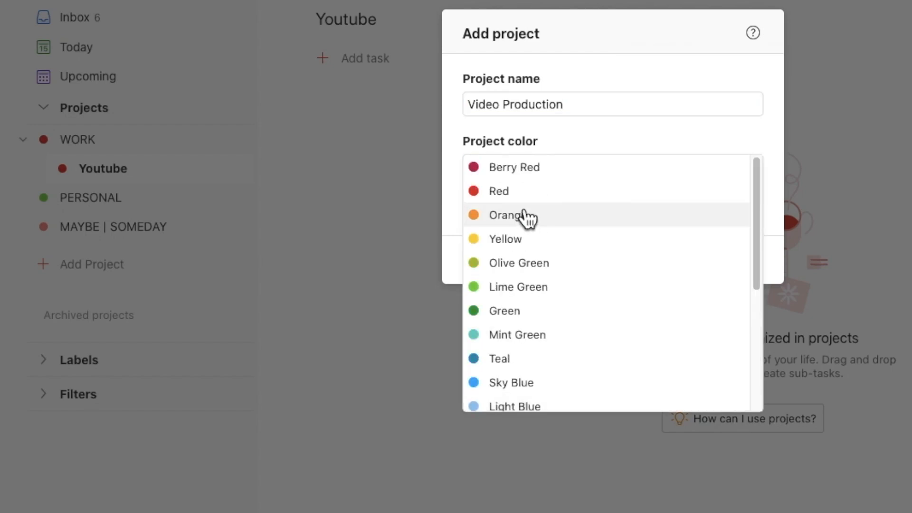
pyautogui.click(527, 190)
pyautogui.click(738, 275)
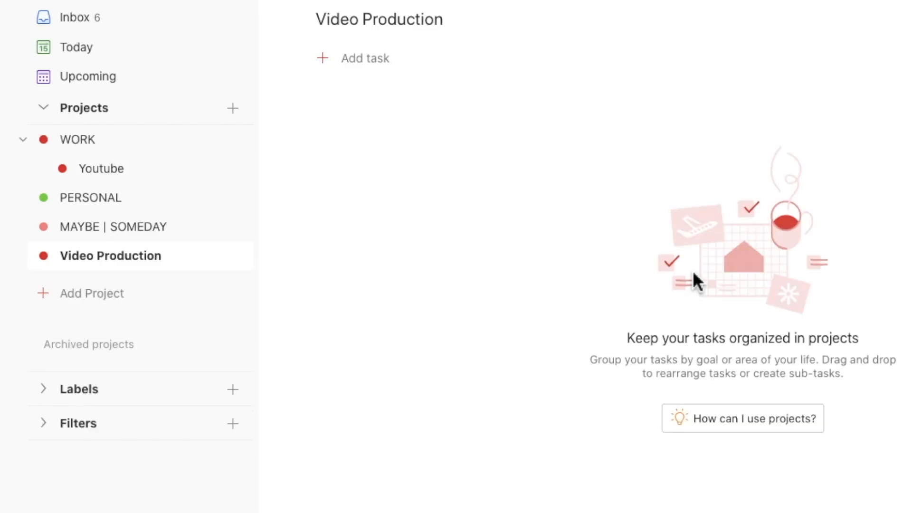
# Create a project named Promotion with the color Red.
pyautogui.click(102, 293)
pyautogui.write('Promtion')
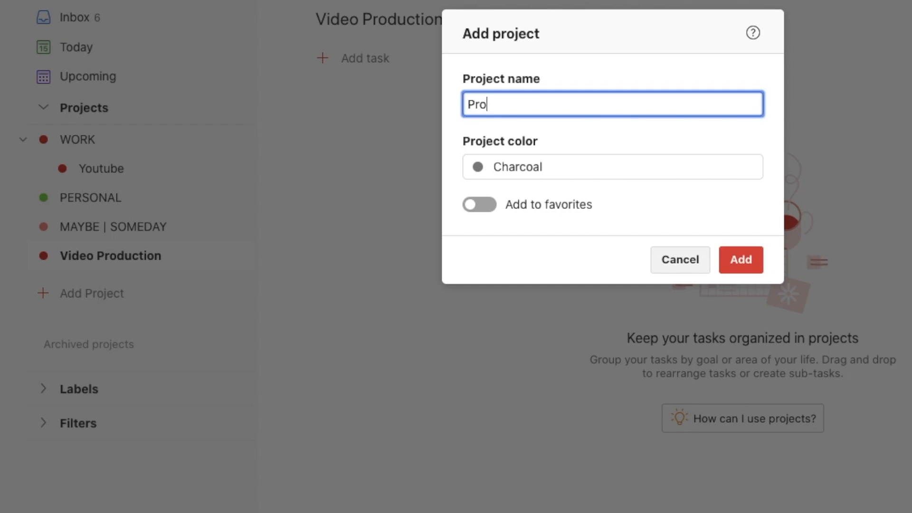
pyautogui.press('BackSpace')
pyautogui.press('BackSpace')
pyautogui.press('BackSpace')
pyautogui.press('BackSpace')
pyautogui.write('otion')
pyautogui.click(480, 172)
pyautogui.scroll(4, 560, 209)
pyautogui.click(516, 192)
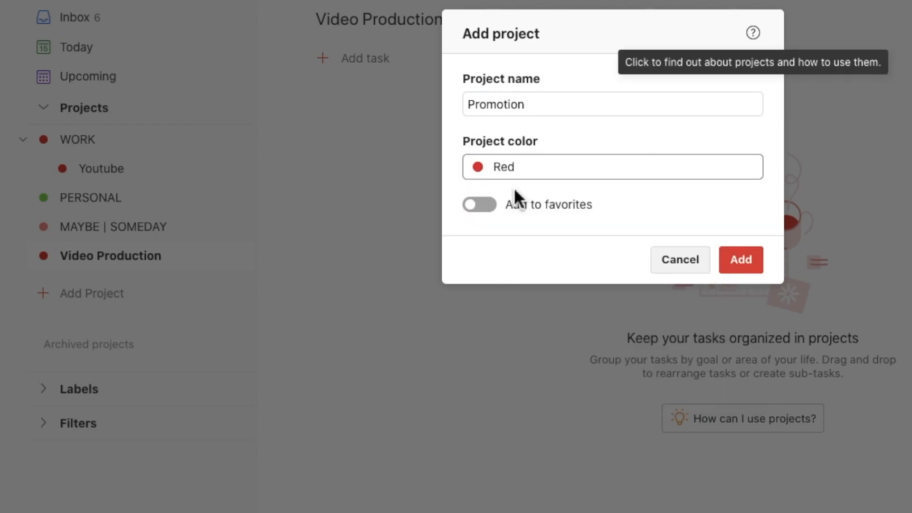
pyautogui.click(742, 259)
# Create a project named Others with the color Red.
pyautogui.click(91, 323)
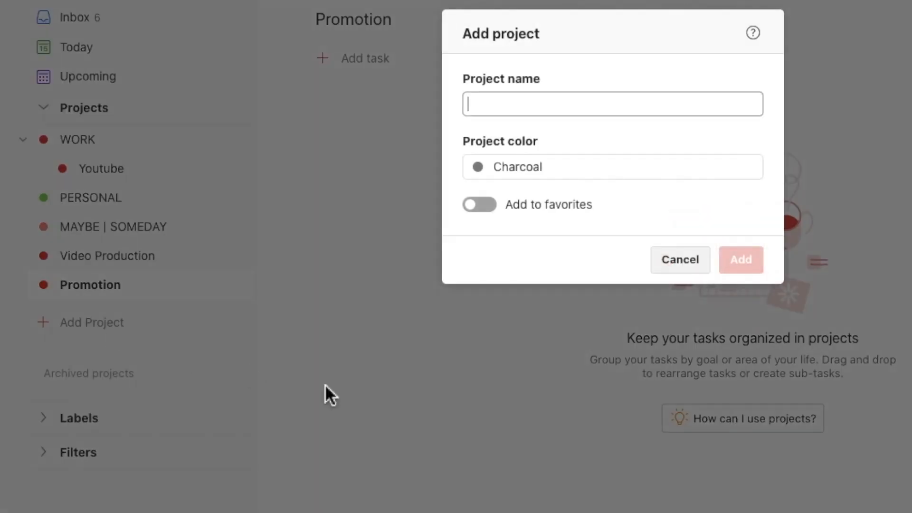
pyautogui.write('Others')
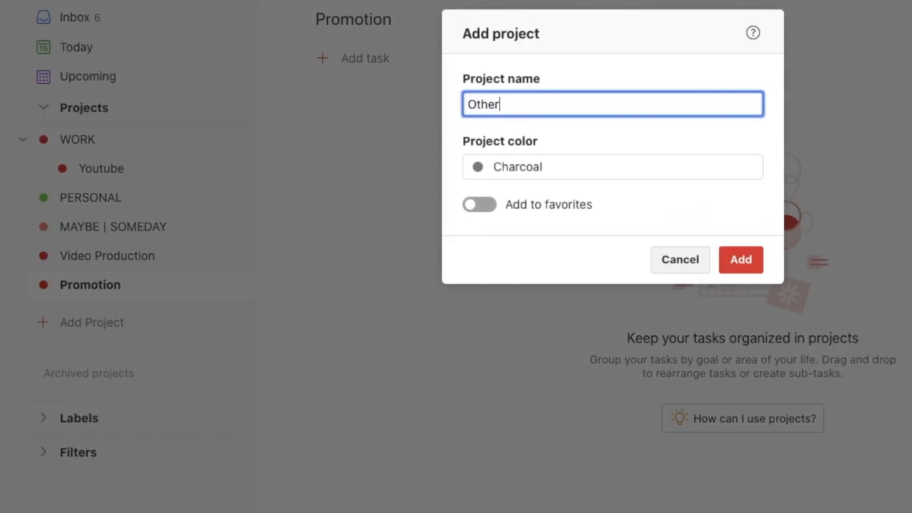
pyautogui.click(481, 169)
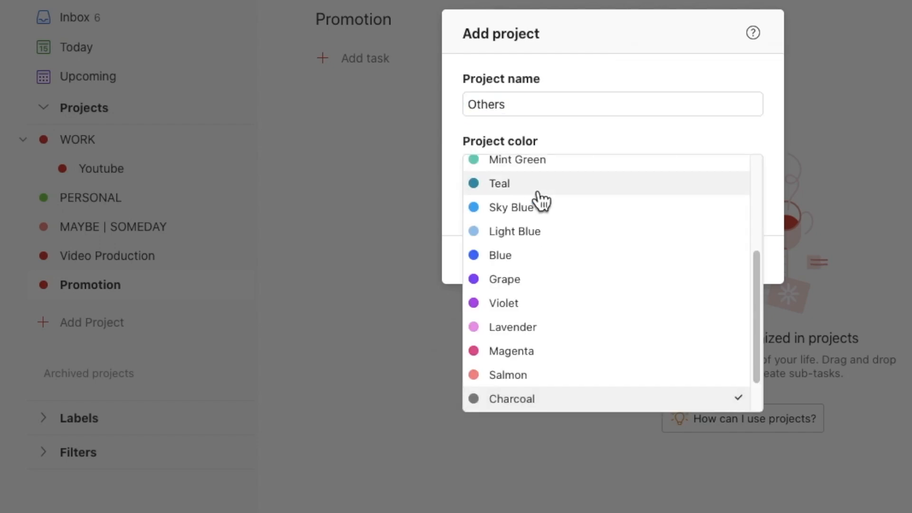
pyautogui.scroll(4, 527, 200)
pyautogui.click(512, 194)
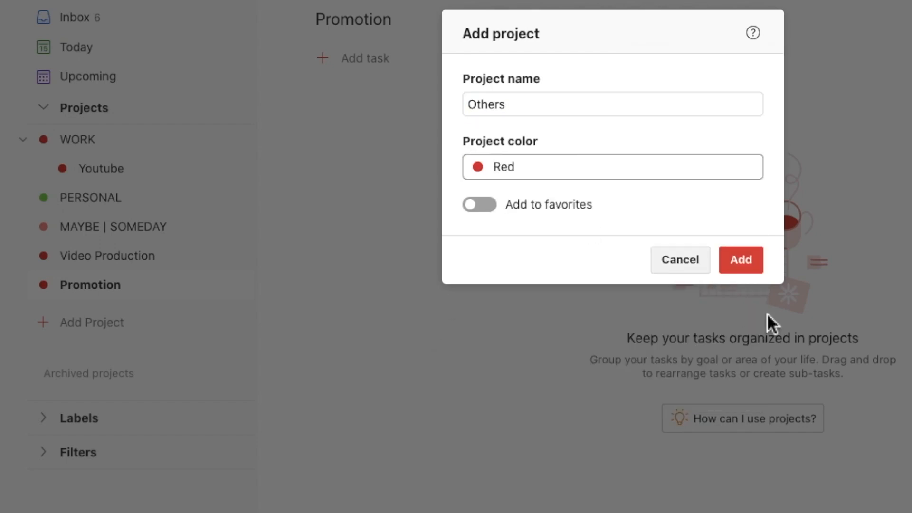
pyautogui.click(749, 261)
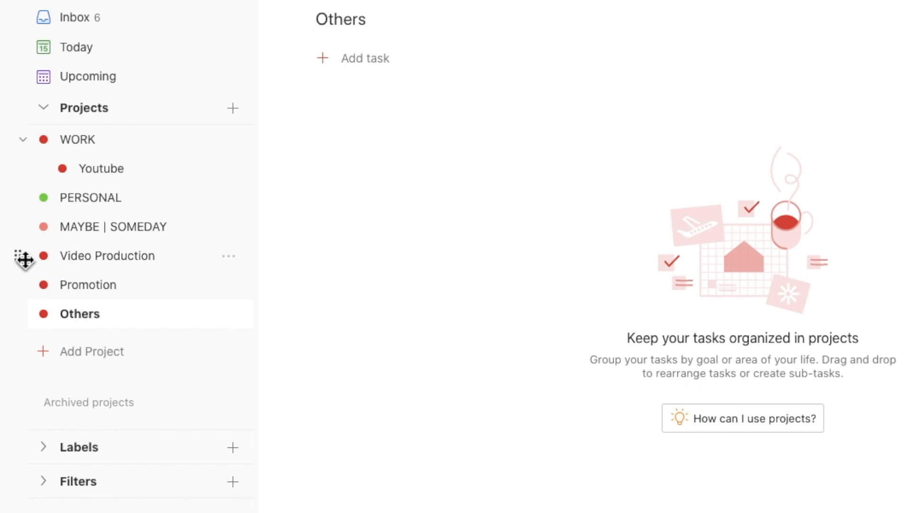
# Nest the Video Production, Promotion and Others projects under Youtube, in that order.
pyautogui.moveTo(22, 258); pyautogui.dragTo(68, 202)
pyautogui.moveTo(27, 285); pyautogui.dragTo(67, 236)
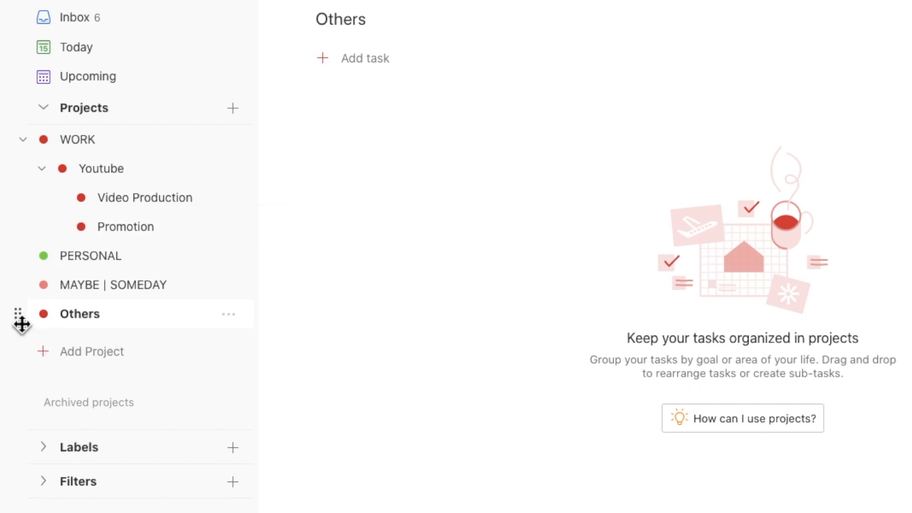
pyautogui.moveTo(19, 321); pyautogui.dragTo(57, 263)
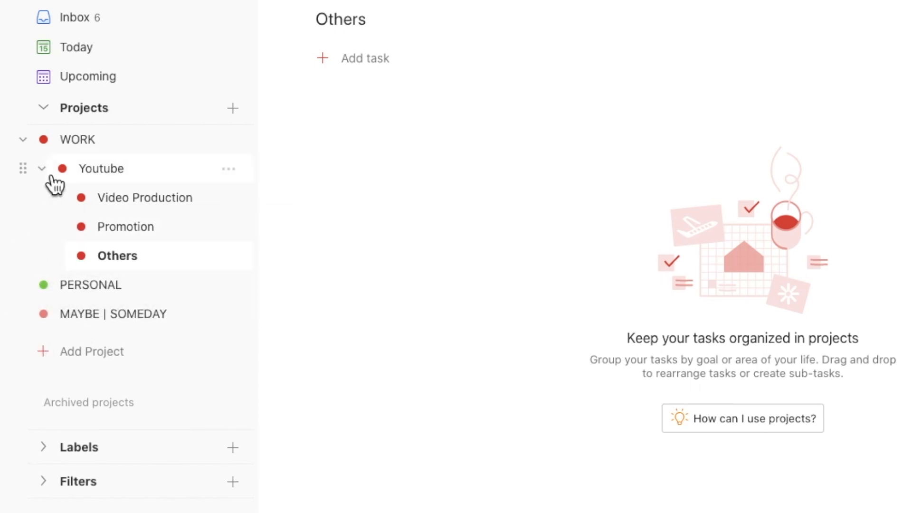
# View Youtube together with its sub-projects, and open Video Production, Promotion and Others individually.
pyautogui.click(49, 175)
pyautogui.click(49, 174)
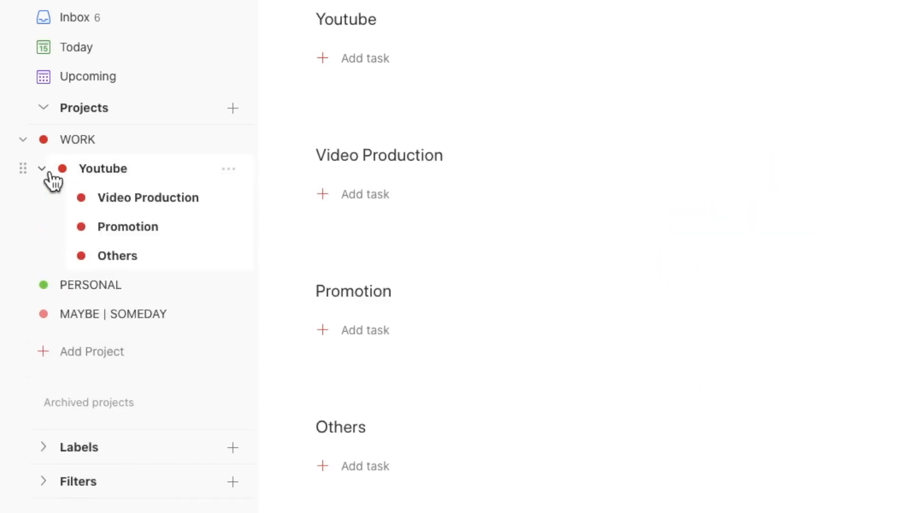
pyautogui.click(131, 204)
pyautogui.click(134, 236)
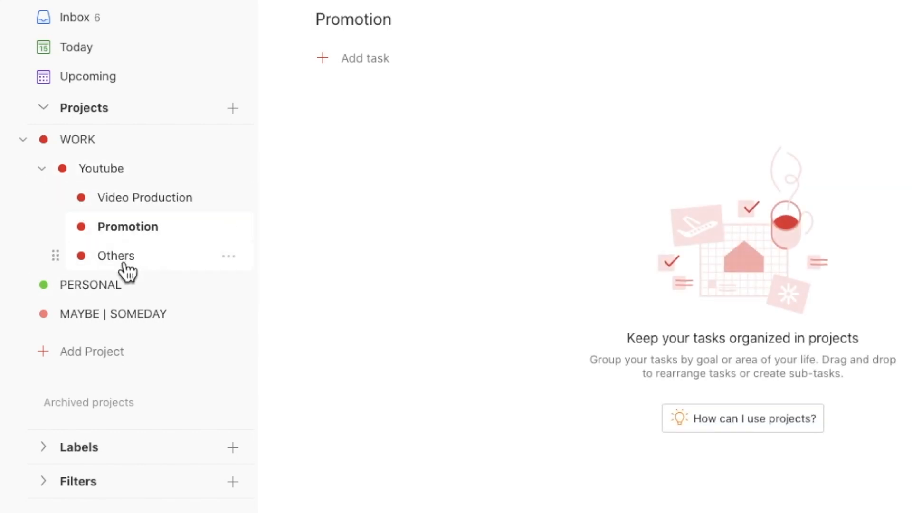
pyautogui.click(123, 262)
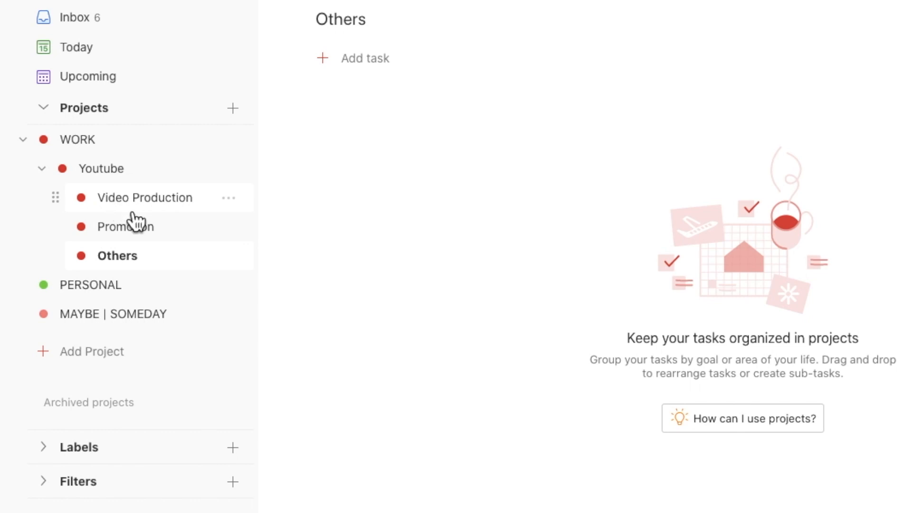
# Nest Promotion under Video Production and move it back directly under Youtube.
pyautogui.moveTo(60, 227); pyautogui.dragTo(91, 234)
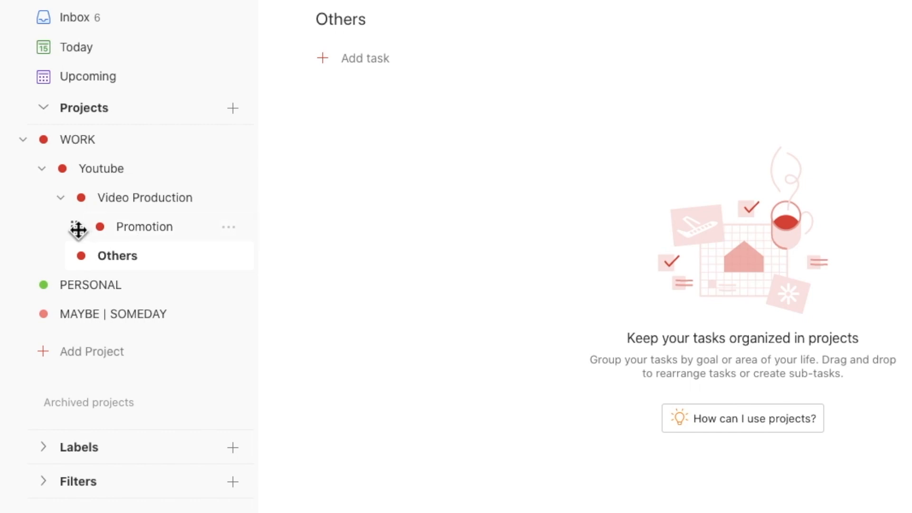
pyautogui.moveTo(76, 228); pyautogui.dragTo(62, 241)
# Open the Video Production project and add a section named Script Writing.
pyautogui.click(141, 202)
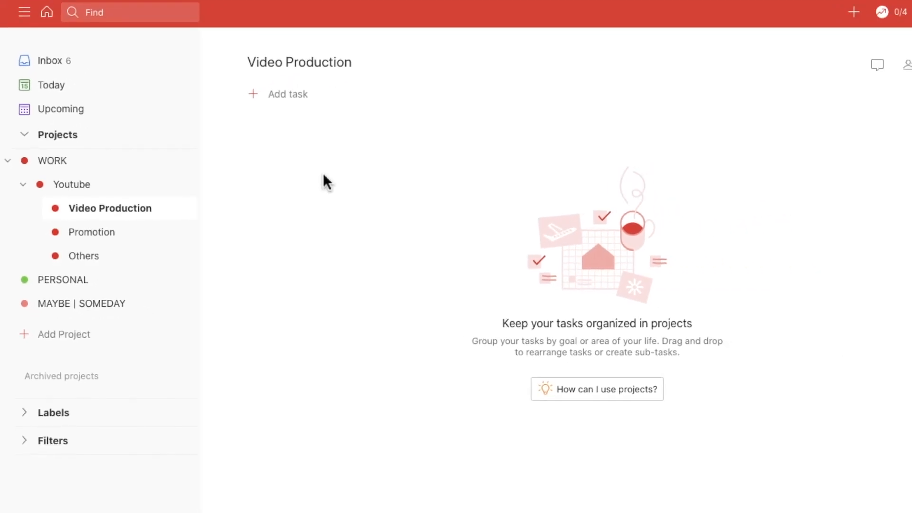
pyautogui.moveTo(604, 138)
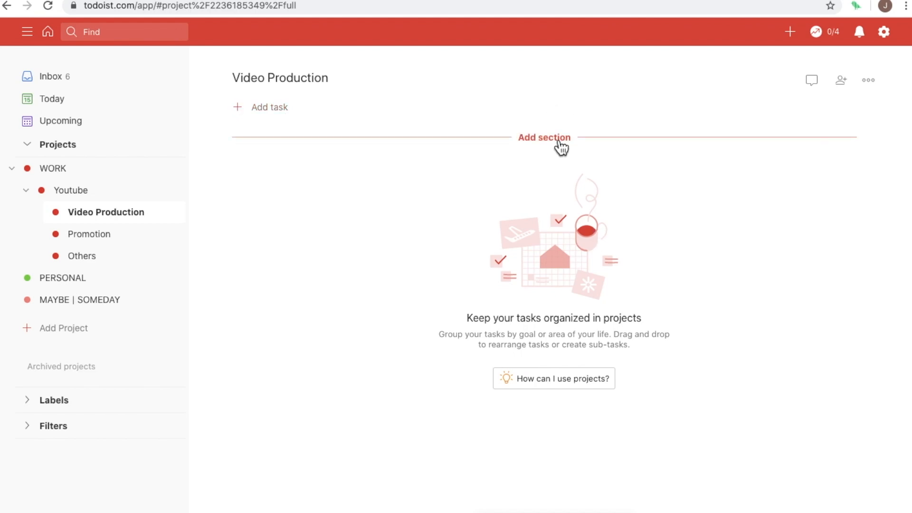
pyautogui.click(559, 142)
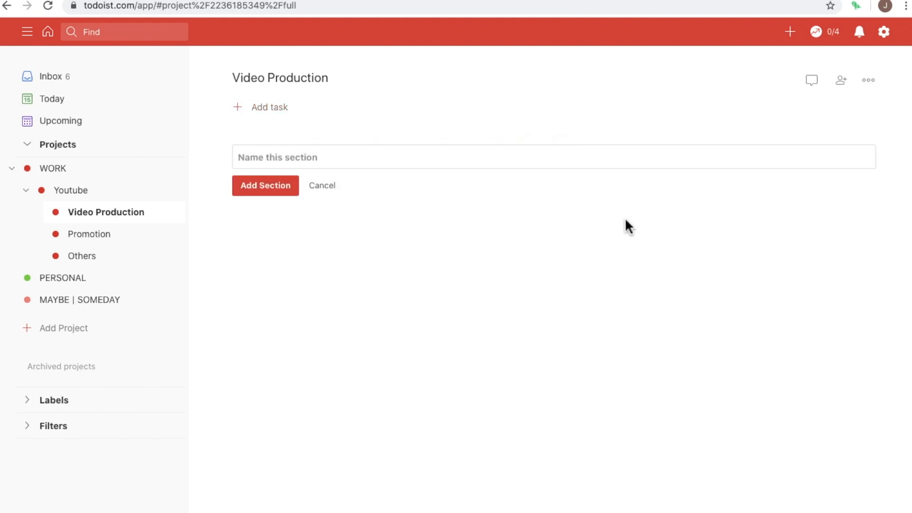
pyautogui.write('Scrip')
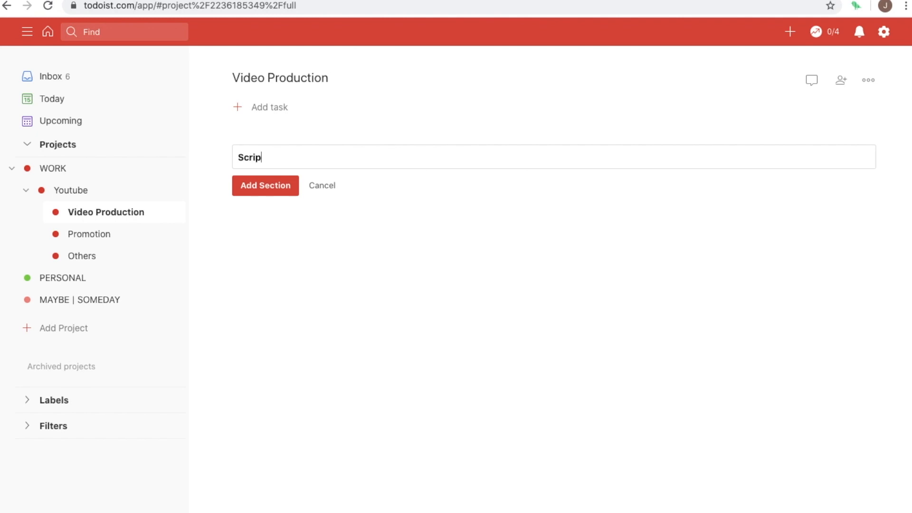
pyautogui.write('t Writing')
pyautogui.press('Return')
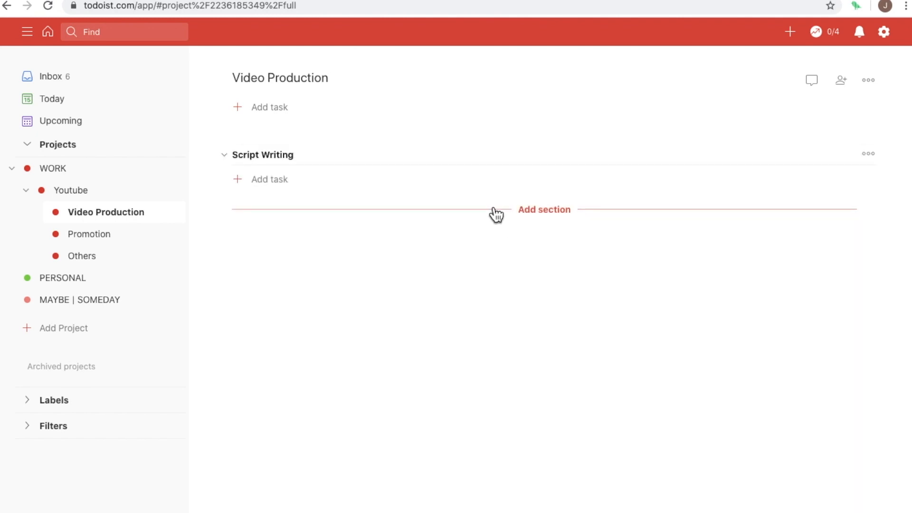
# Add a section named Video Capture below Script Writing in the Video Production project.
pyautogui.click(545, 214)
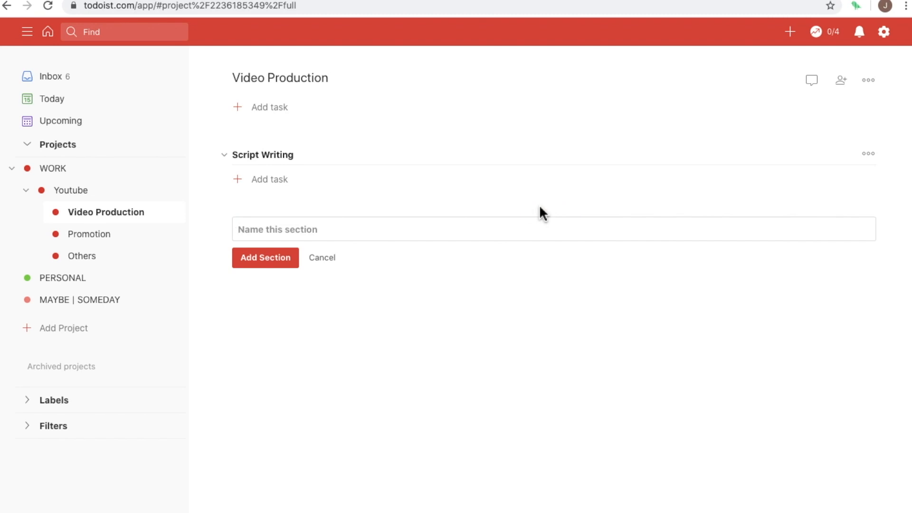
pyautogui.write('Videos')
pyautogui.press('BackSpace')
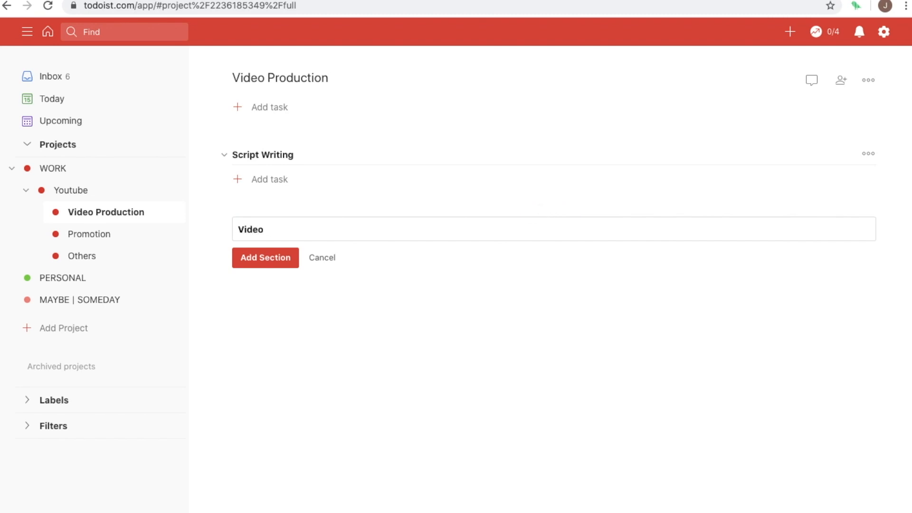
pyautogui.write('Capturi')
pyautogui.press('BackSpace')
pyautogui.write('e')
pyautogui.press('Return')
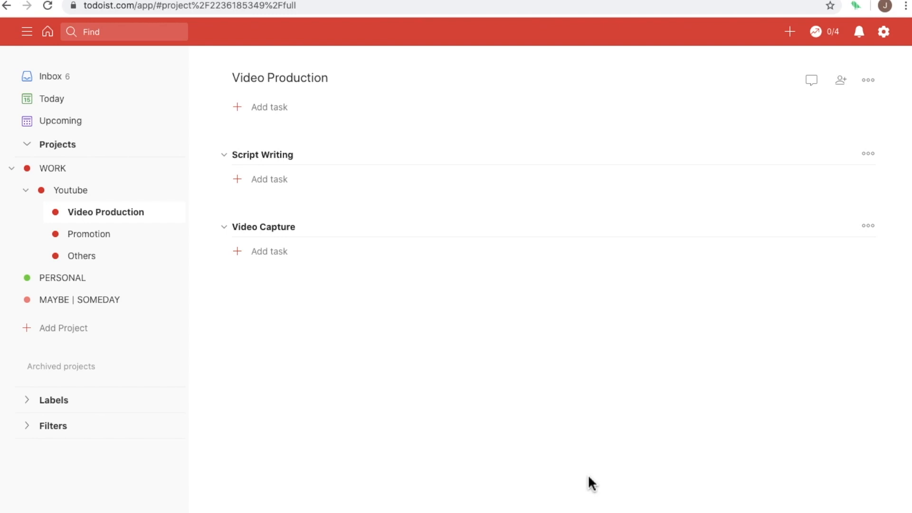
# Edit the school pick-up task in the Inbox to assign it to the PERSONAL project, and save it.
pyautogui.click(50, 81)
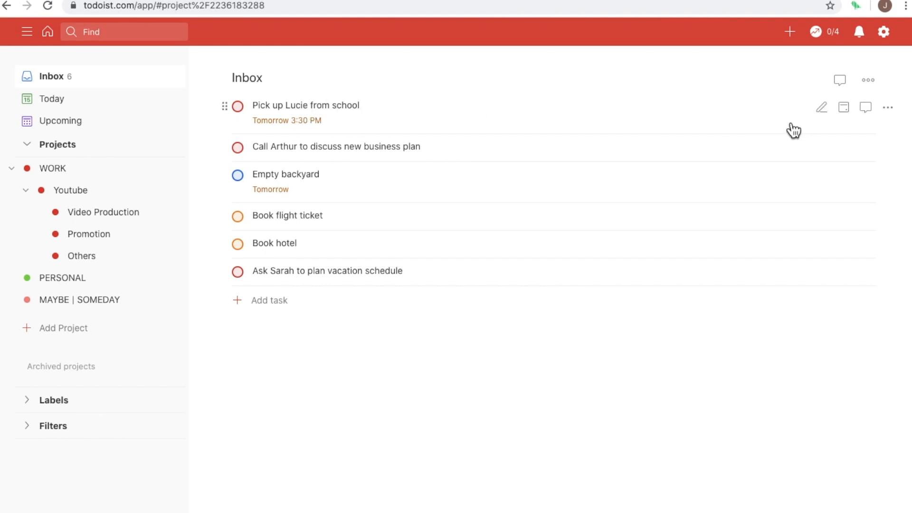
pyautogui.click(822, 108)
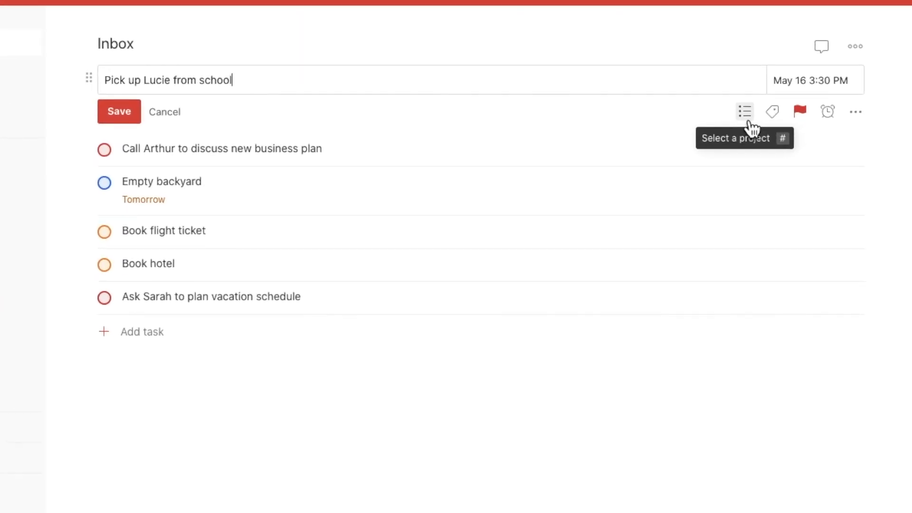
pyautogui.click(746, 114)
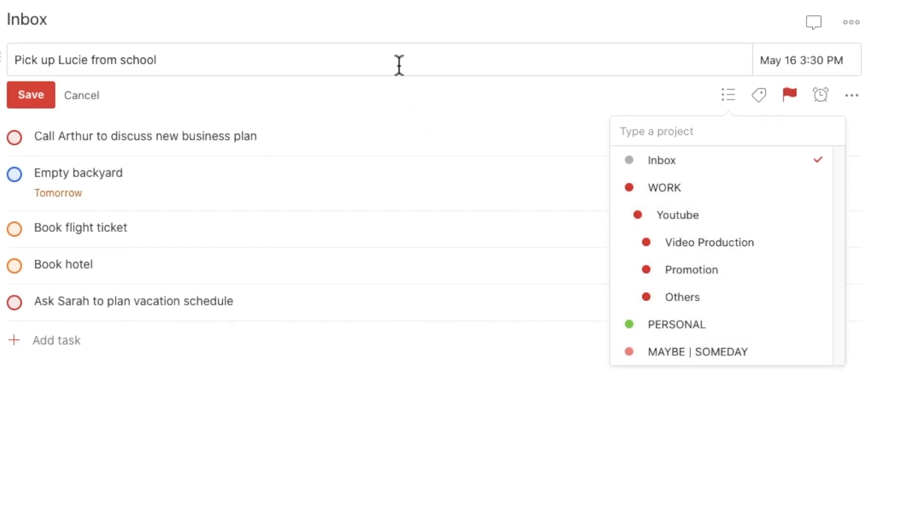
pyautogui.click(399, 65)
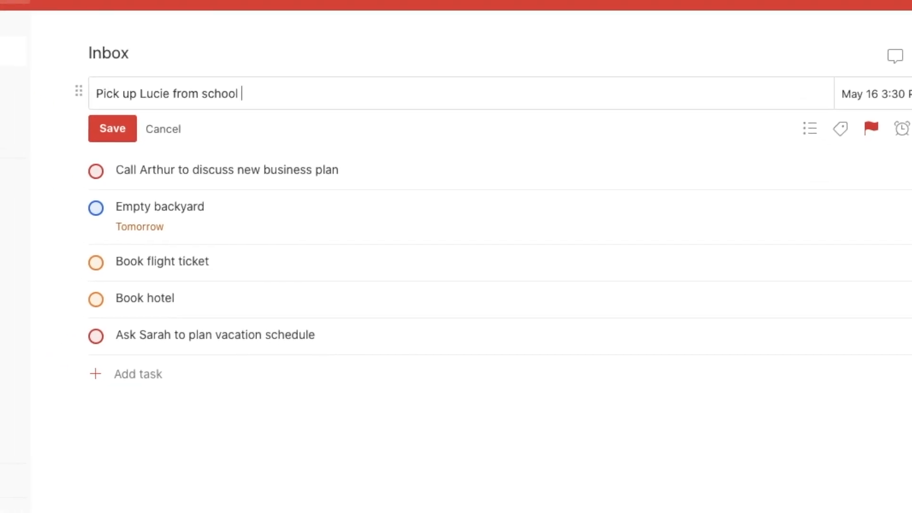
pyautogui.write('#')
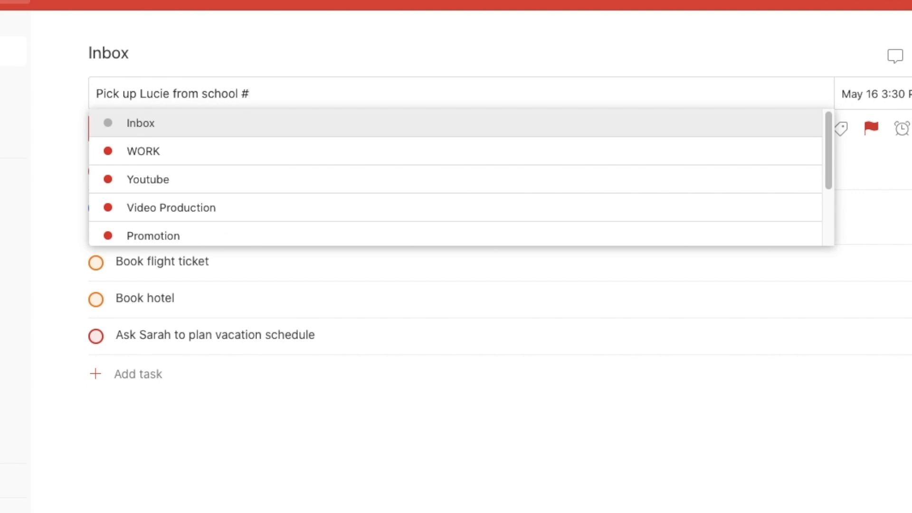
pyautogui.write('per')
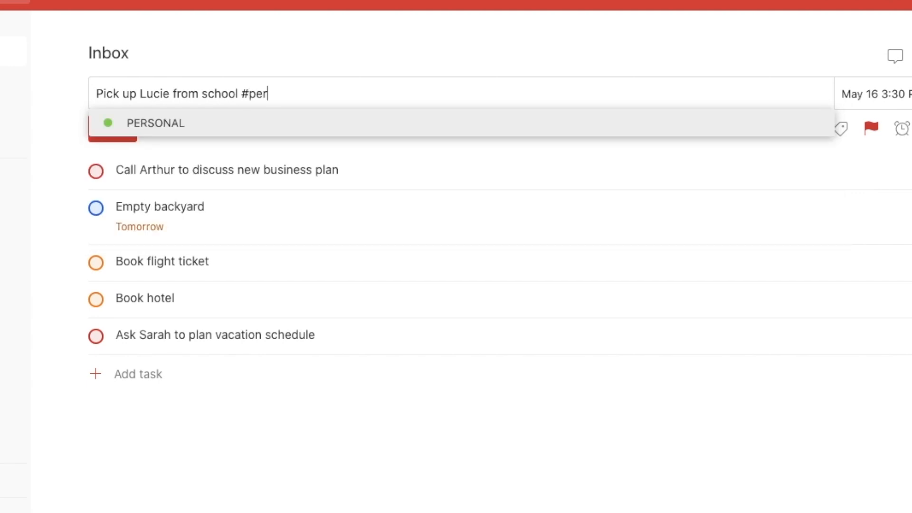
pyautogui.press('Return')
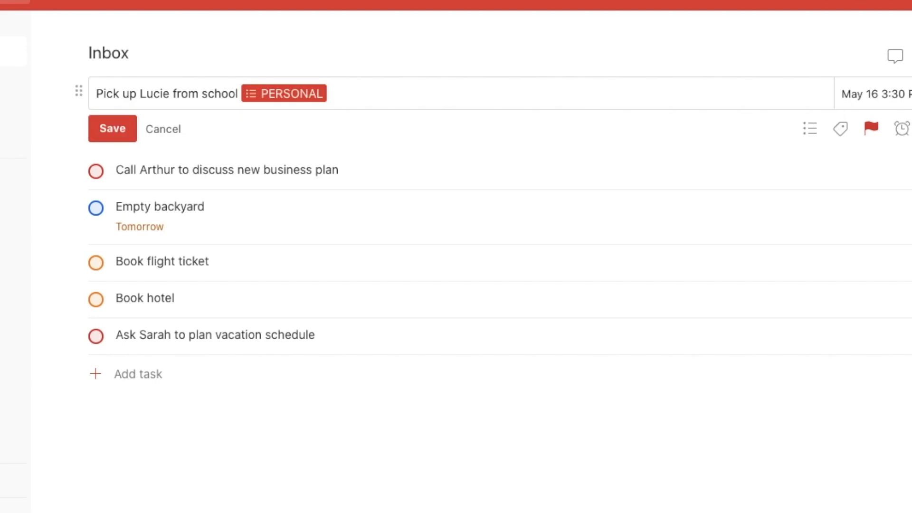
pyautogui.click(115, 133)
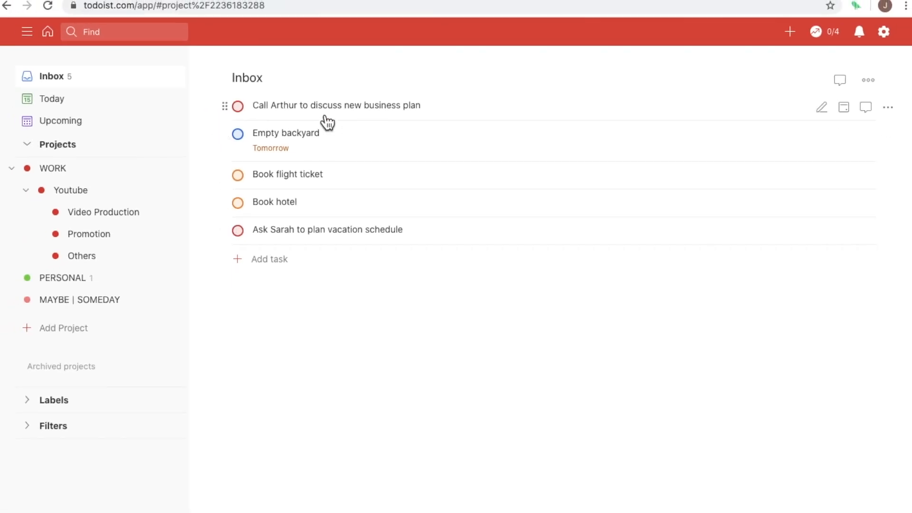
# Select the vacation schedule, Book hotel and Book flight ticket tasks together and move them to the PERSONAL project.
pyautogui.keyDown('shift'); pyautogui.click(227, 233); pyautogui.keyUp('shift')
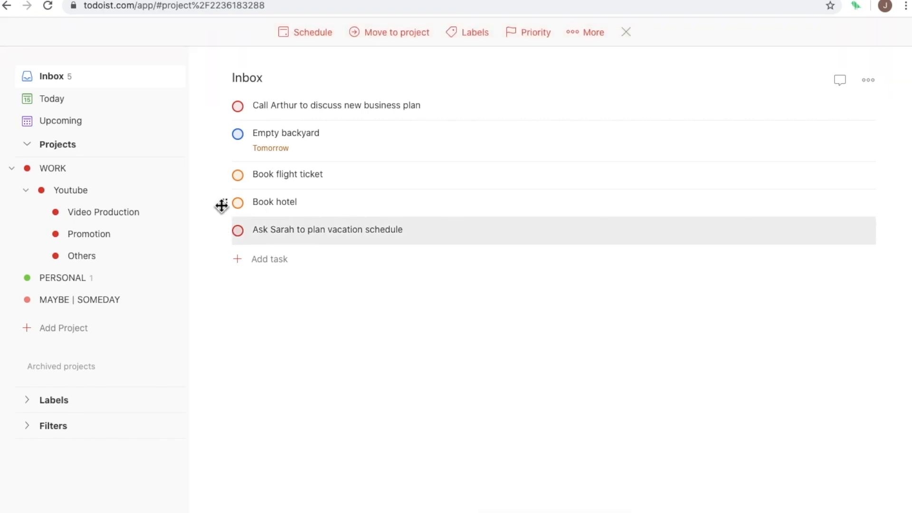
pyautogui.keyDown('shift'); pyautogui.click(227, 204); pyautogui.keyUp('shift')
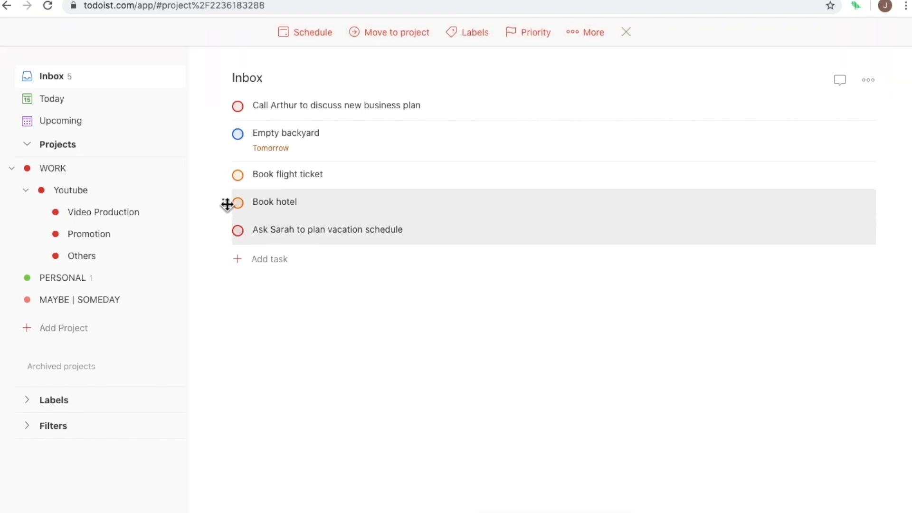
pyautogui.keyDown('shift'); pyautogui.click(227, 174); pyautogui.keyUp('shift')
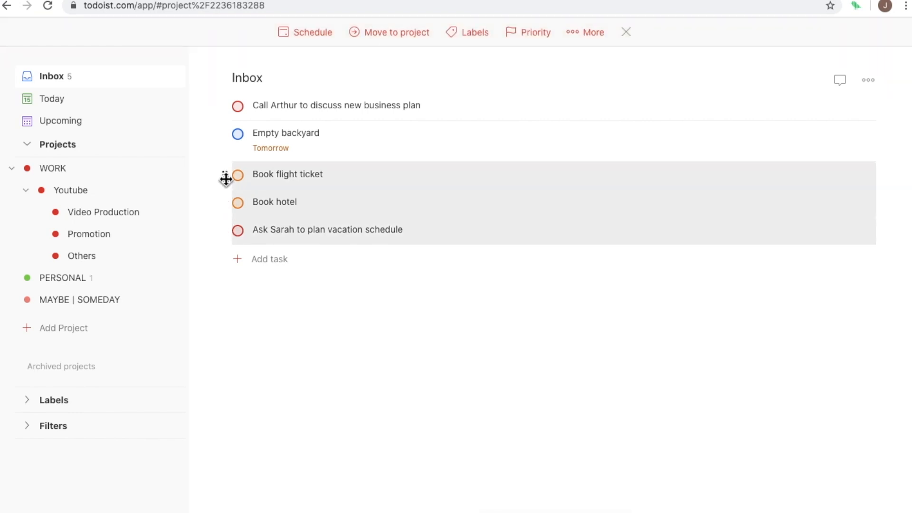
pyautogui.click(380, 44)
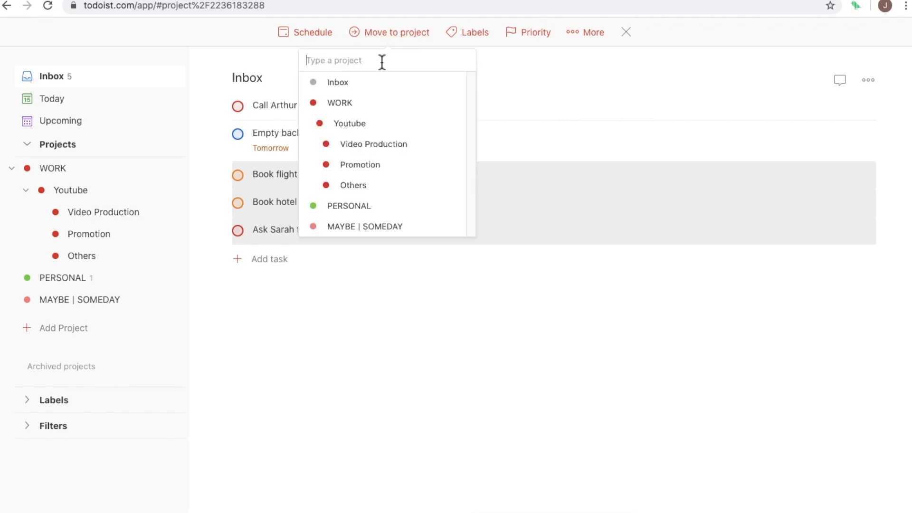
pyautogui.click(367, 210)
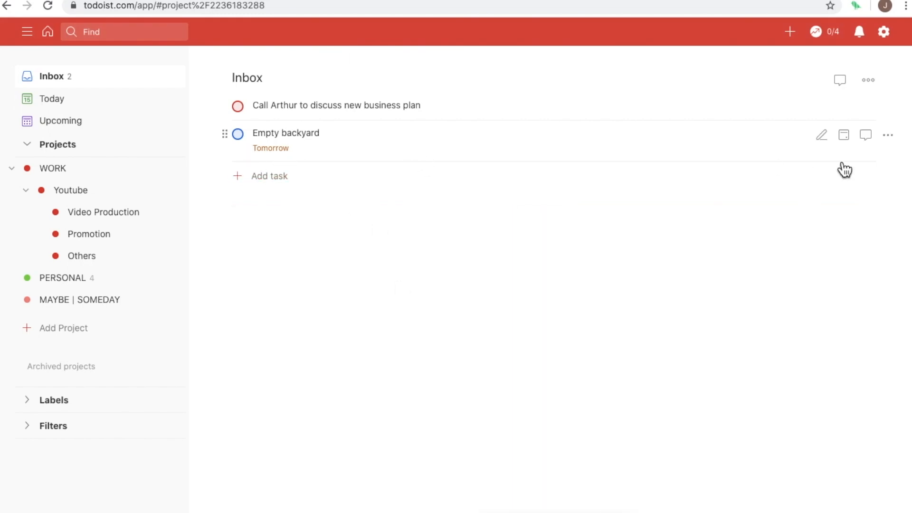
# Edit the Empty backyard task to assign it to the PERSONAL project, and save it.
pyautogui.click(822, 136)
pyautogui.write('#')
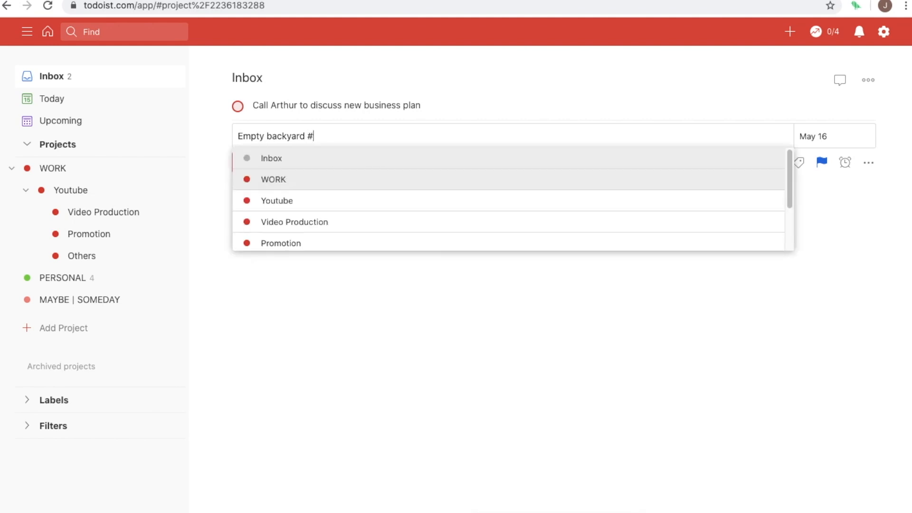
pyautogui.write('per')
pyautogui.click(375, 159)
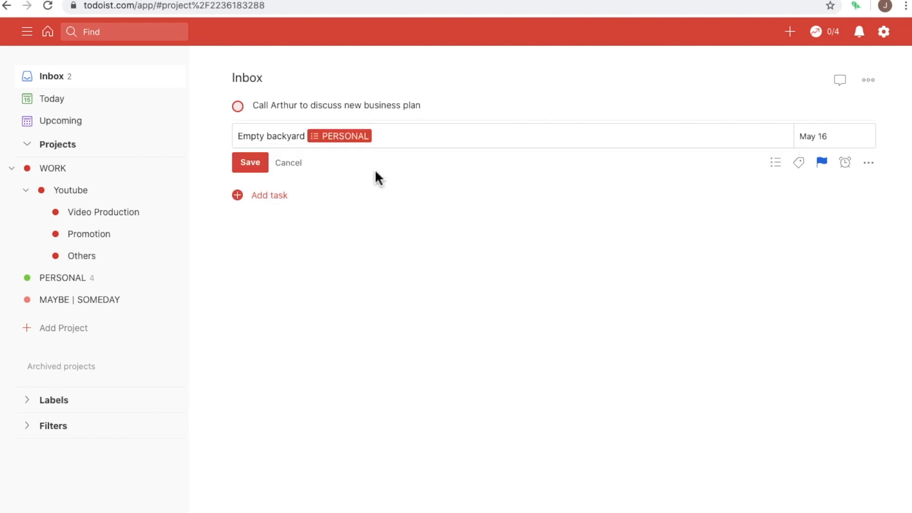
pyautogui.click(261, 166)
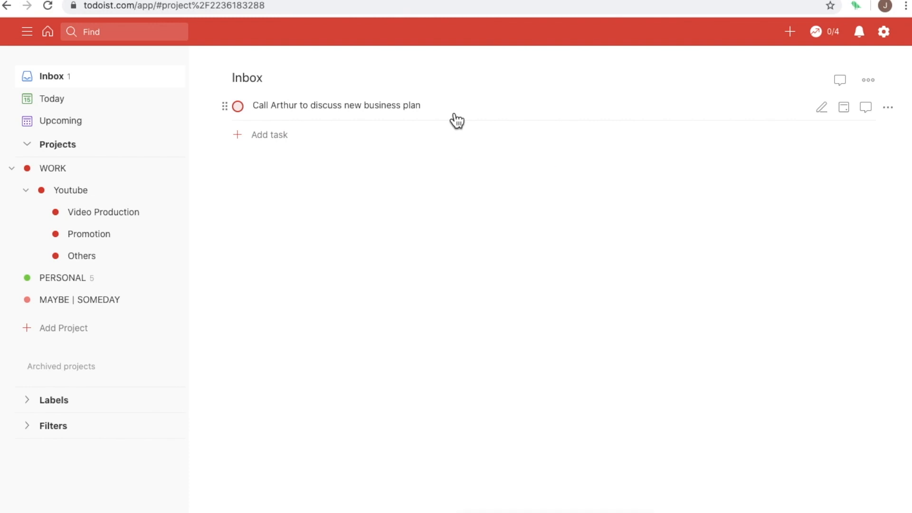
# Edit the Inbox task about discussing the new business plan to assign it to the WORK project, and save it.
pyautogui.click(821, 108)
pyautogui.write('#wor')
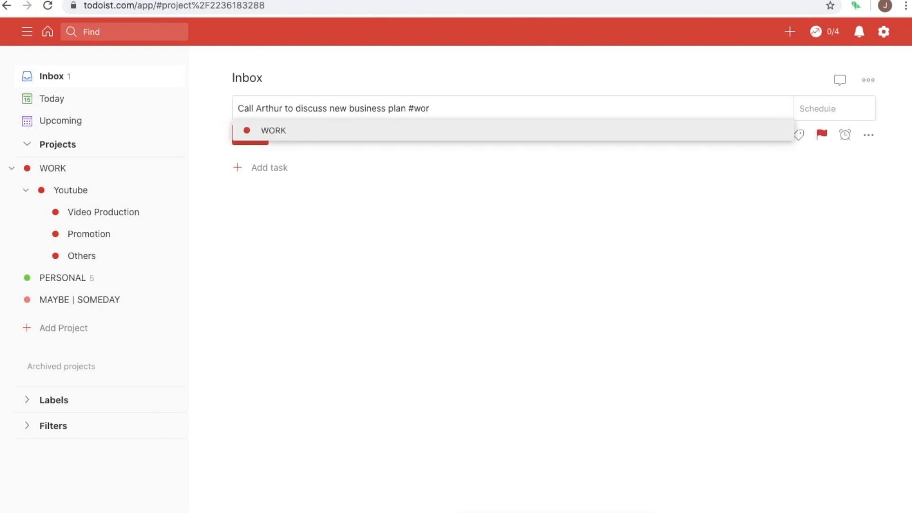
pyautogui.press('Return')
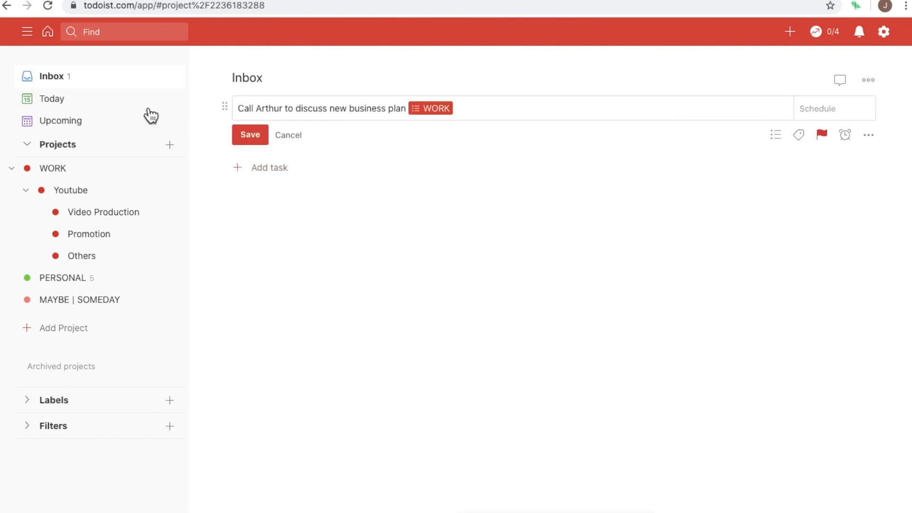
pyautogui.click(252, 140)
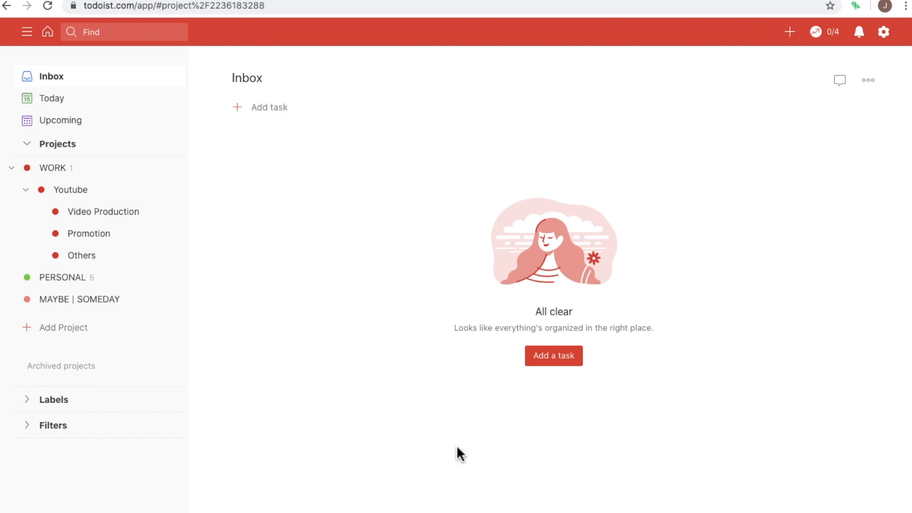
# In the PERSONAL project's Vacation section, open the vacation schedule task and add the sub-task "Decide places to visit" with priority 1.
pyautogui.click(114, 284)
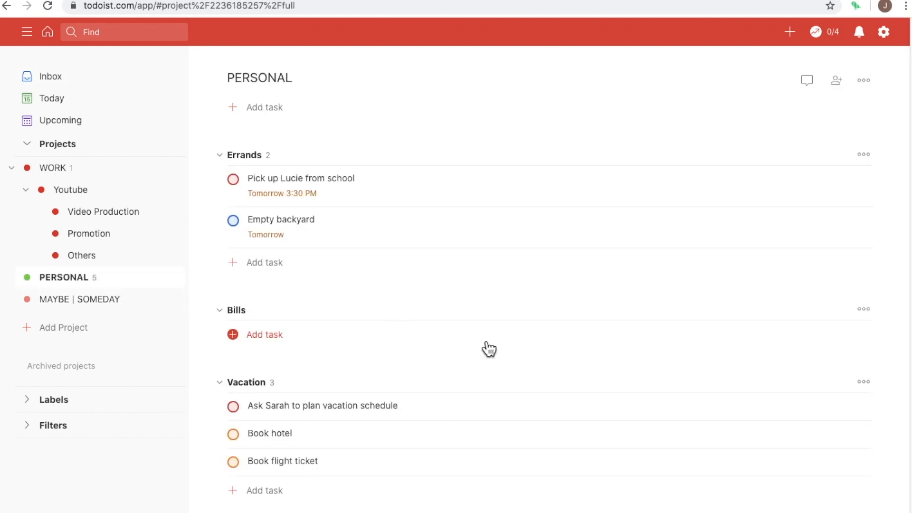
pyautogui.scroll(-3, 489, 349)
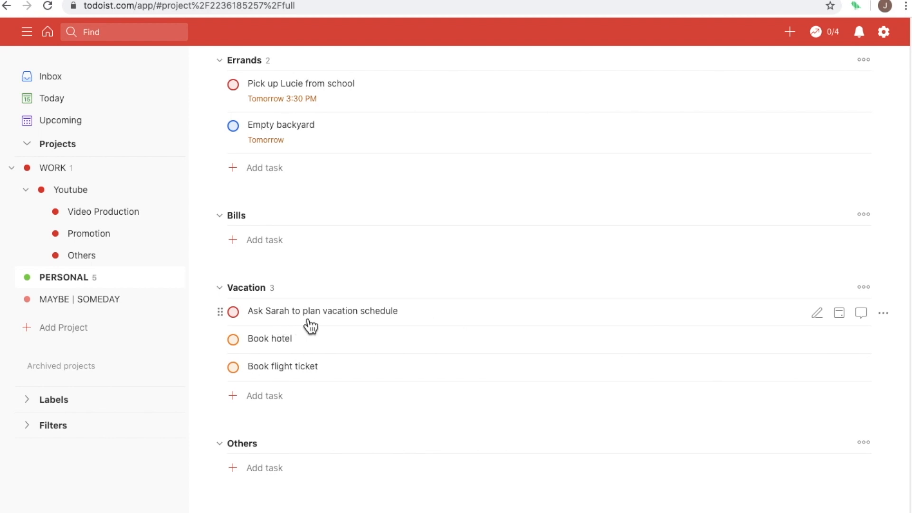
pyautogui.click(532, 316)
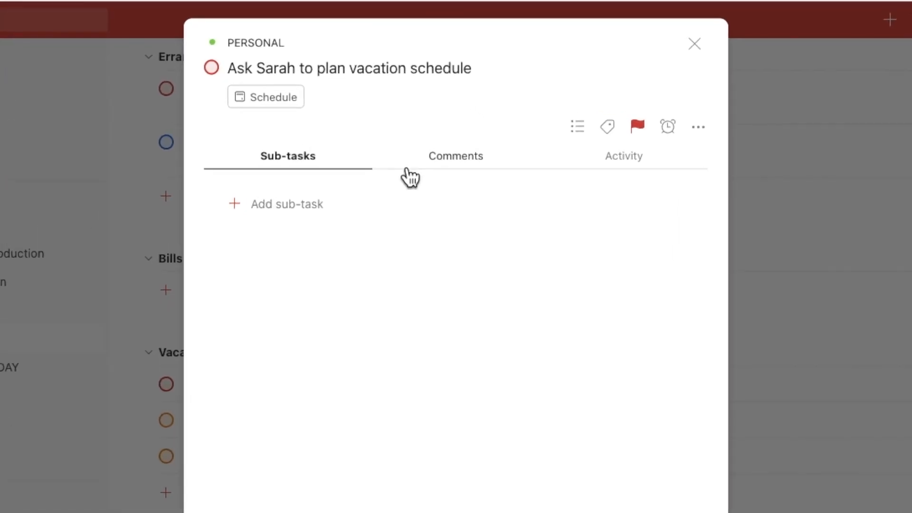
pyautogui.click(290, 204)
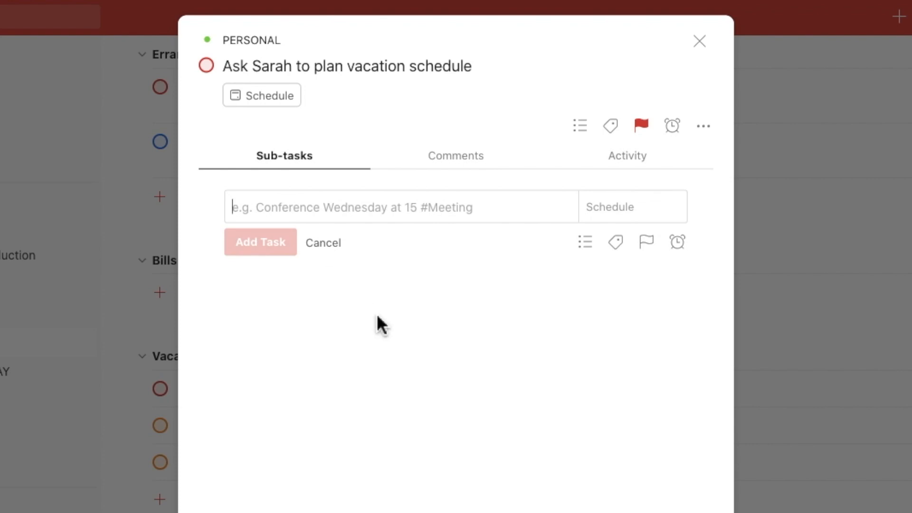
pyautogui.write('Decide places ')
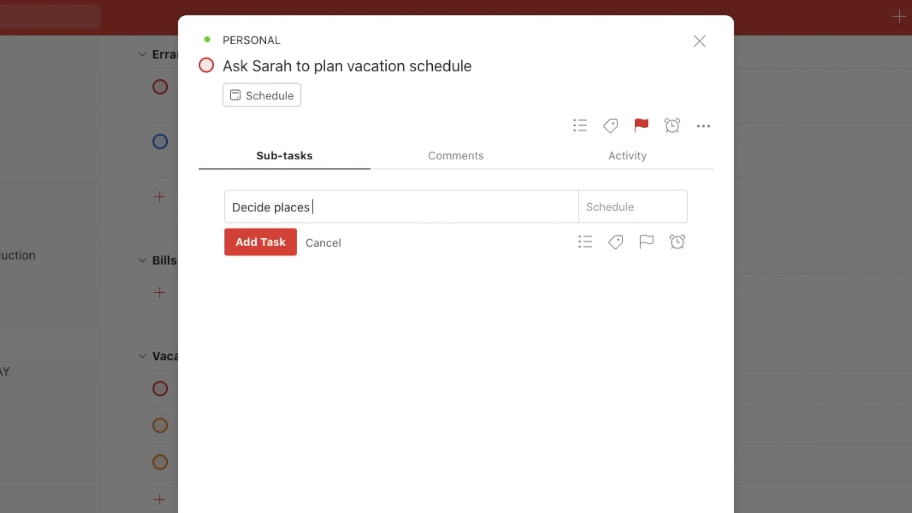
pyautogui.write('to visit')
pyautogui.write(' p1')
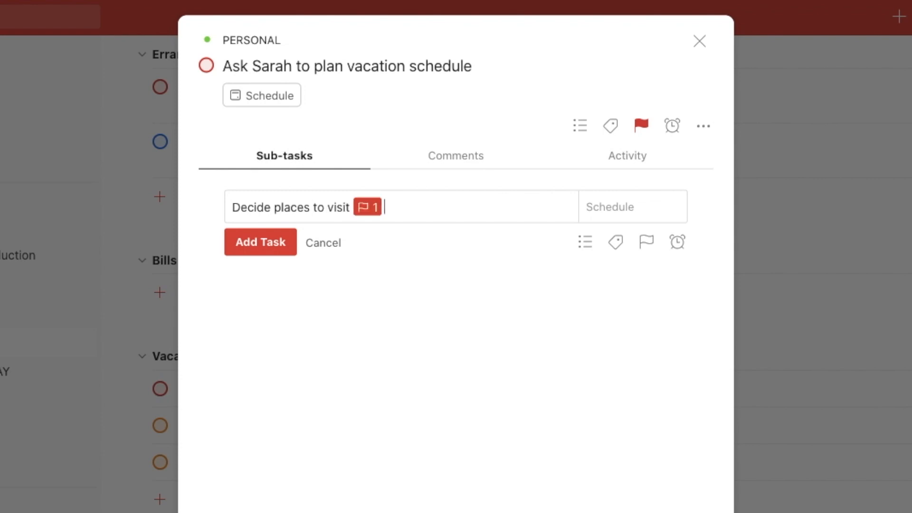
pyautogui.press('Return')
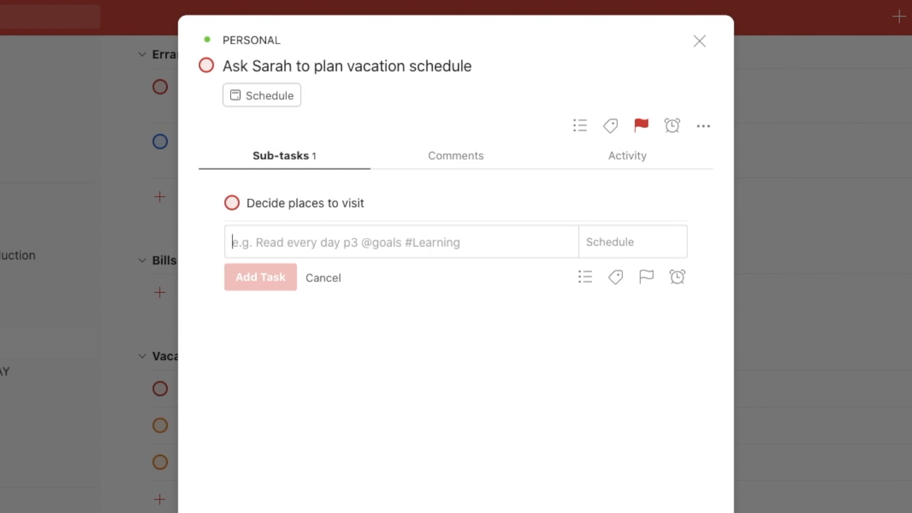
# Add the sub-task "Inquire entry fees & tickets for places" with priority 2 to the vacation schedule task and close the entry form.
pyautogui.write('Inquire av')
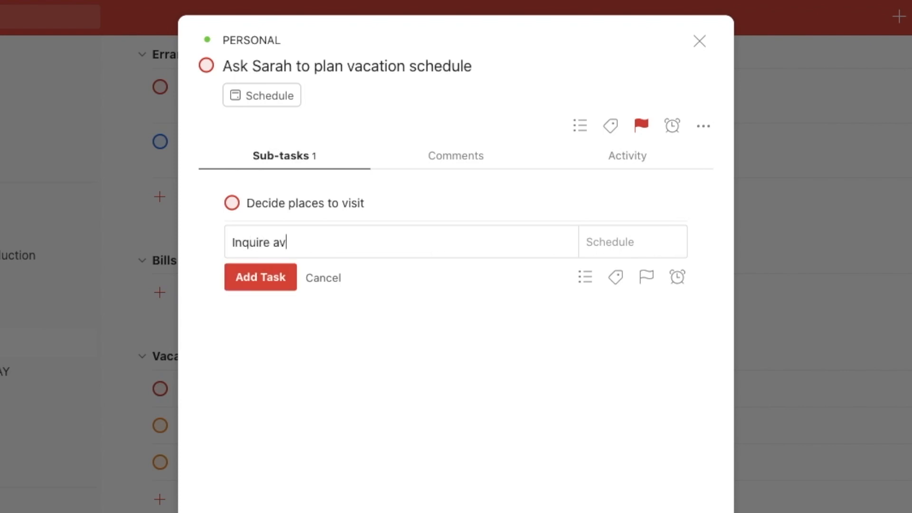
pyautogui.press('BackSpace')
pyautogui.press('BackSpace')
pyautogui.write('entry fees & tickes for ')
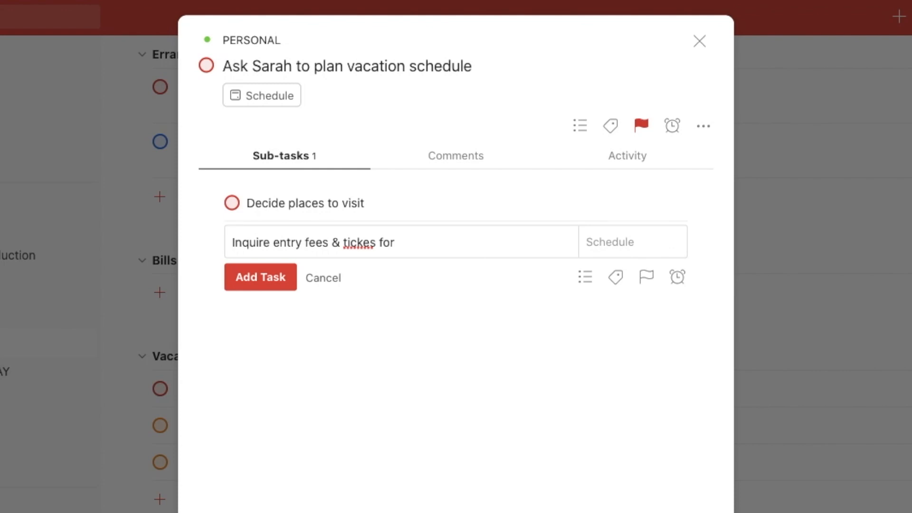
pyautogui.write('places')
pyautogui.press('Left')
pyautogui.press('Left')
pyautogui.press('Left')
pyautogui.press('Left')
pyautogui.press('Left')
pyautogui.press('Left')
pyautogui.press('Left')
pyautogui.press('Left')
pyautogui.press('Left')
pyautogui.press('Left')
pyautogui.press('Left')
pyautogui.press('Left')
pyautogui.write('t')
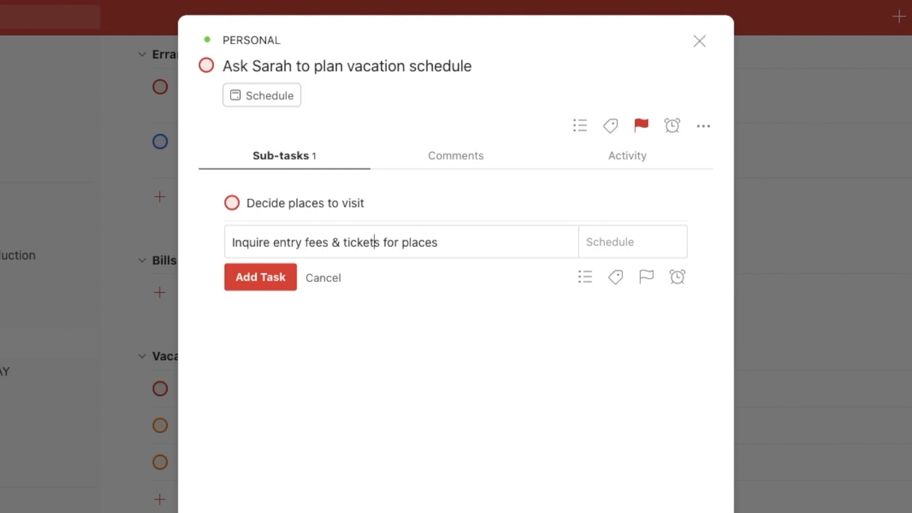
pyautogui.press('Right')
pyautogui.press('Right')
pyautogui.press('Right')
pyautogui.press('Right')
pyautogui.press('Right')
pyautogui.press('Right')
pyautogui.press('Right')
pyautogui.press('Right')
pyautogui.press('Right')
pyautogui.press('Right')
pyautogui.press('Right')
pyautogui.press('Right')
pyautogui.write('p2')
pyautogui.press('Return')
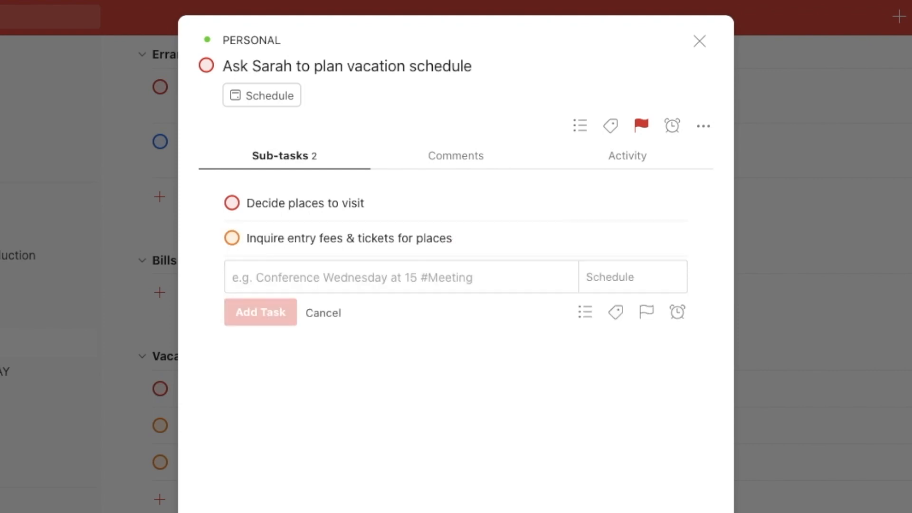
pyautogui.click(318, 314)
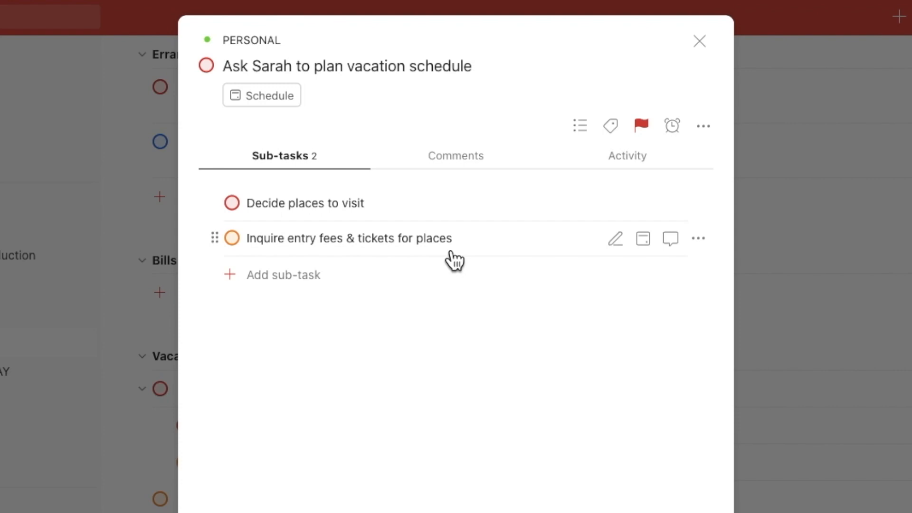
# Make "fees & tickets" bold in the second sub-task by enclosing it in double asterisks, and save it.
pyautogui.click(615, 241)
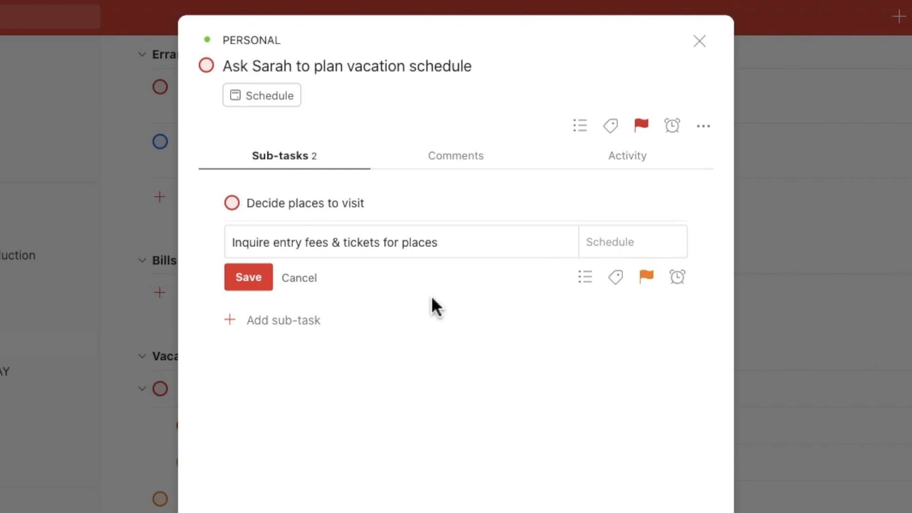
pyautogui.write('**')
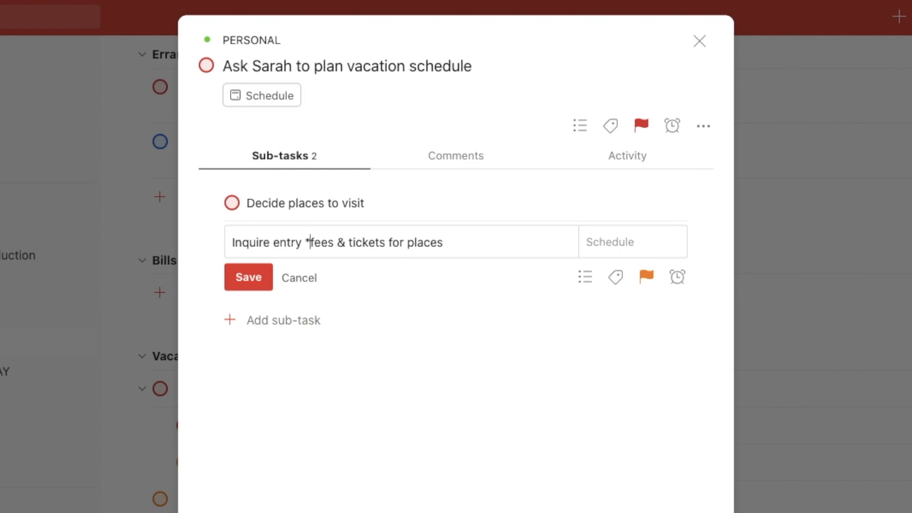
pyautogui.click(391, 243)
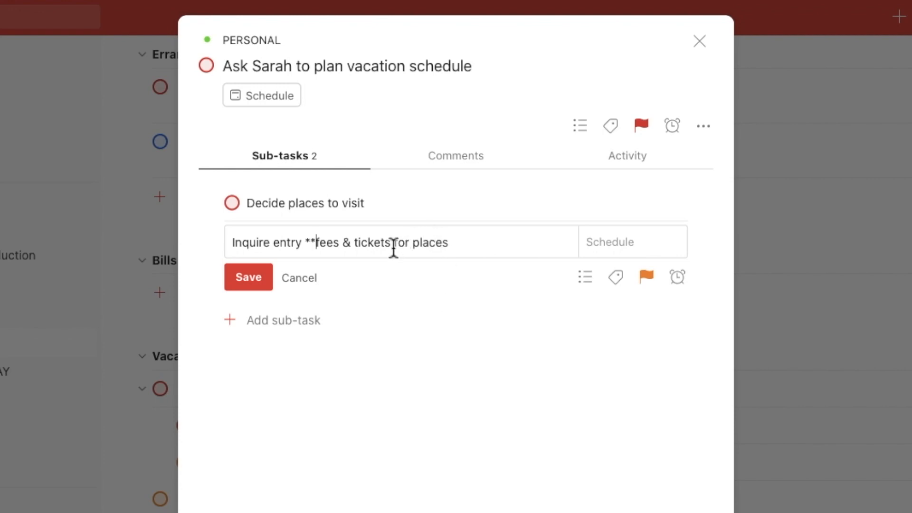
pyautogui.write('**')
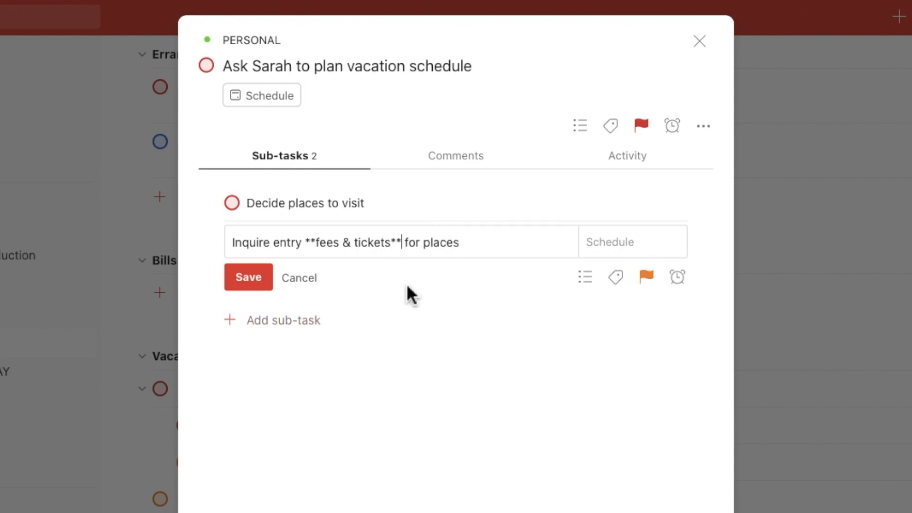
pyautogui.click(260, 283)
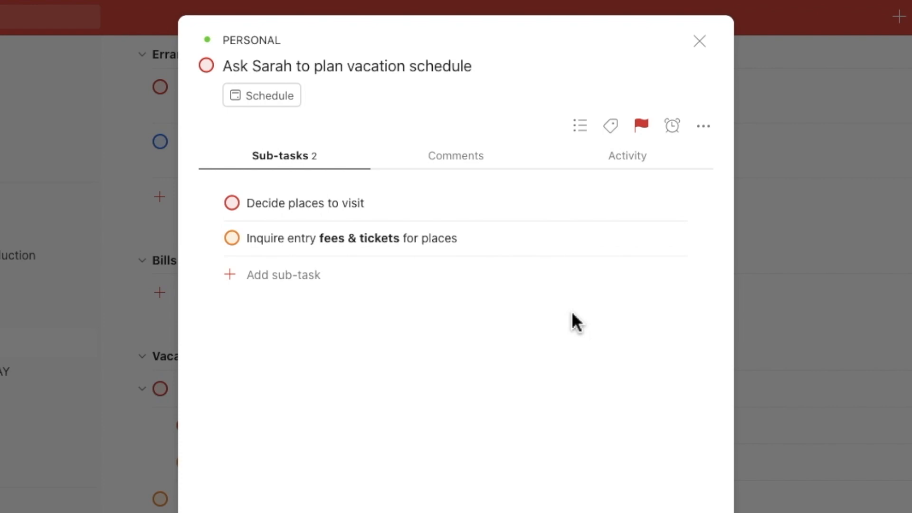
# Make "places" bold italic in the "Decide places to visit" sub-task using triple asterisks, save it and close the task details.
pyautogui.click(617, 207)
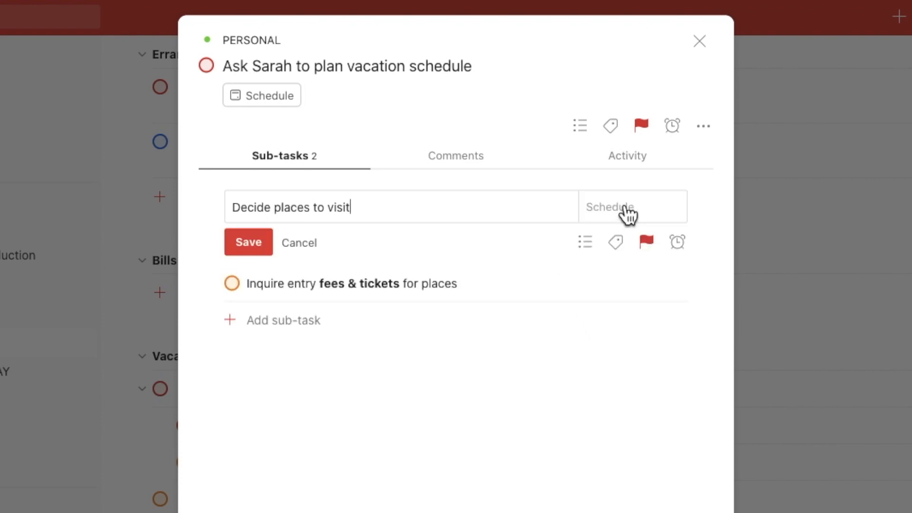
pyautogui.click(275, 209)
pyautogui.write('***')
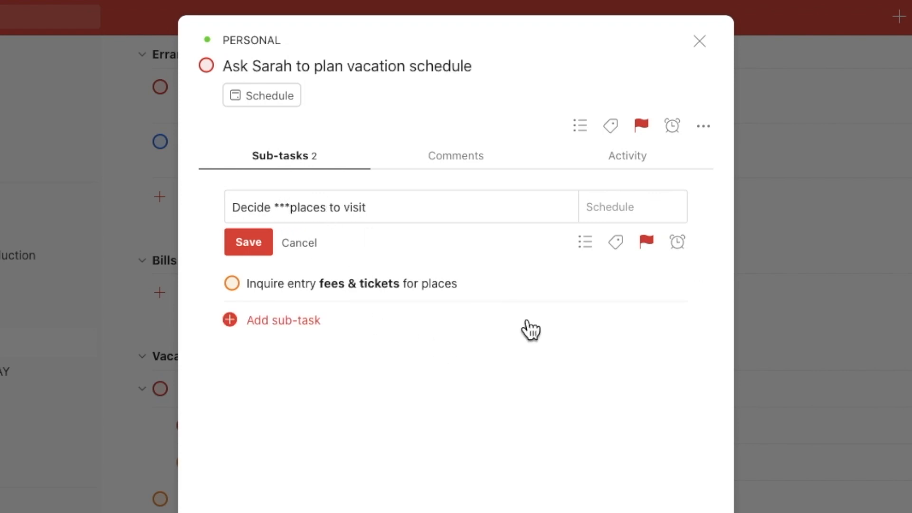
pyautogui.hotkey('alt', 'Right')
pyautogui.write('***')
pyautogui.click(252, 249)
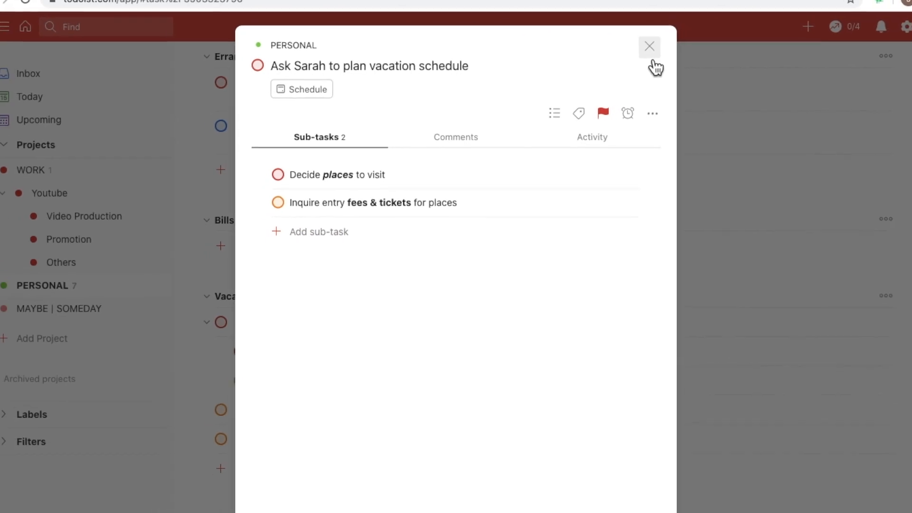
pyautogui.click(643, 66)
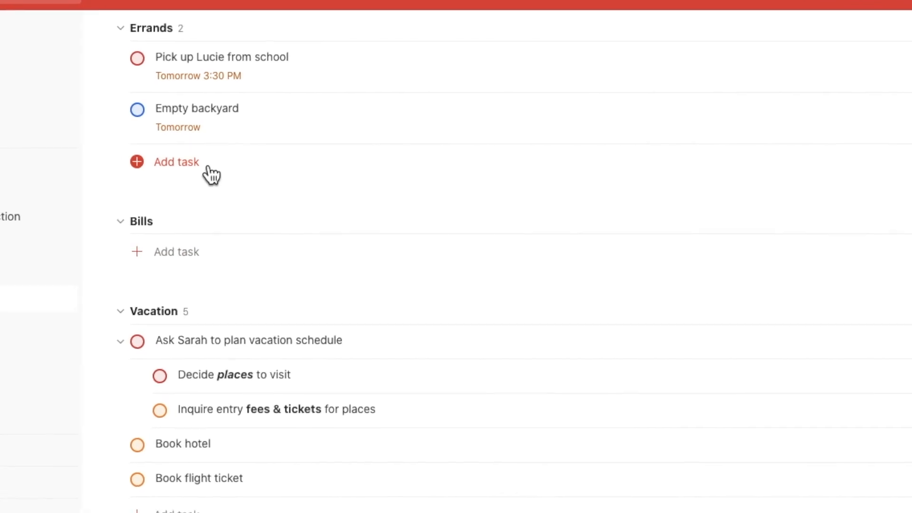
# Add the task "Check mailbox" to the Errands section, recurring every three days with priority 3, and close the entry form.
pyautogui.click(163, 162)
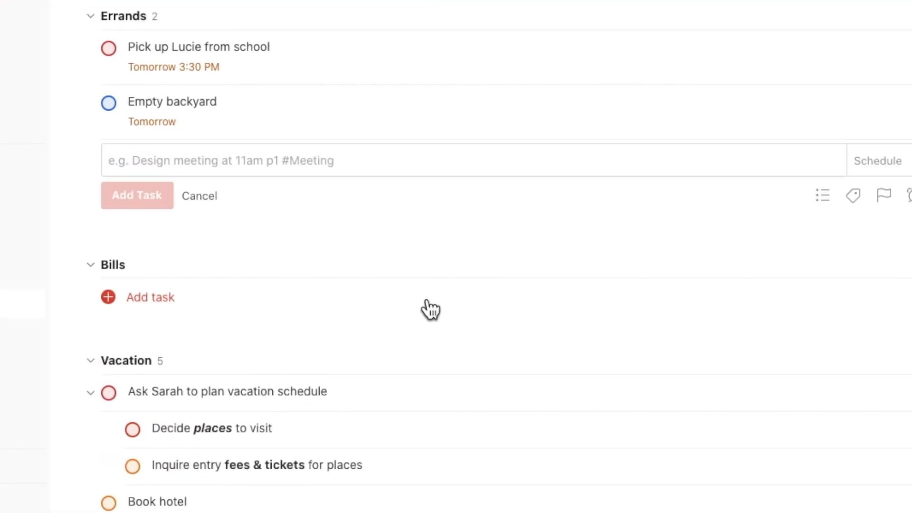
pyautogui.write('Check')
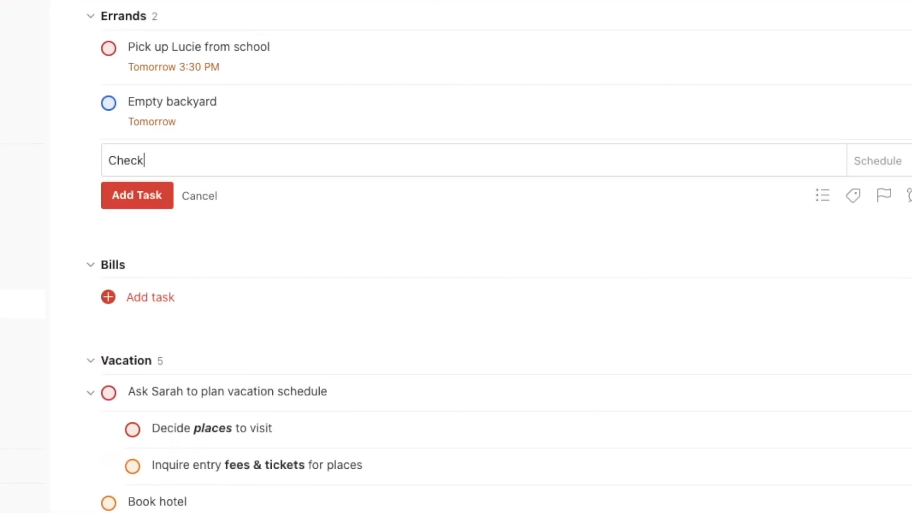
pyautogui.write(' mailbox every t')
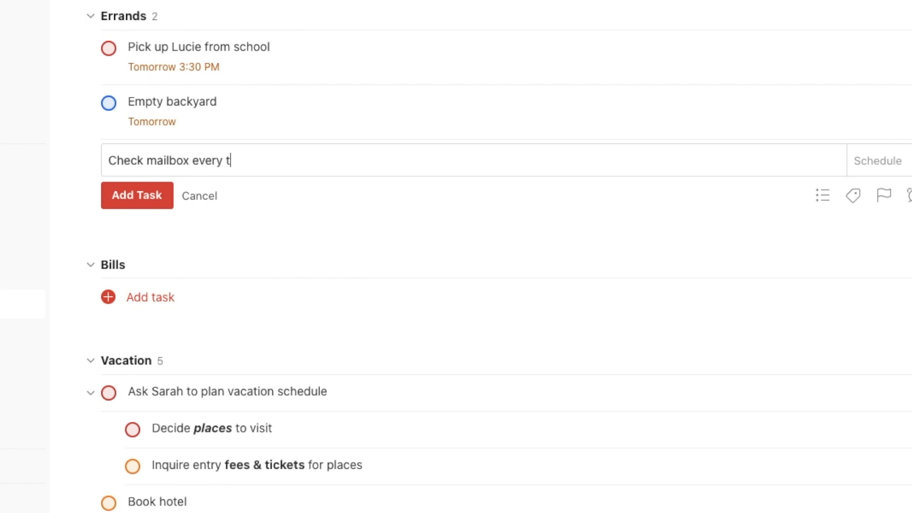
pyautogui.write('hree days')
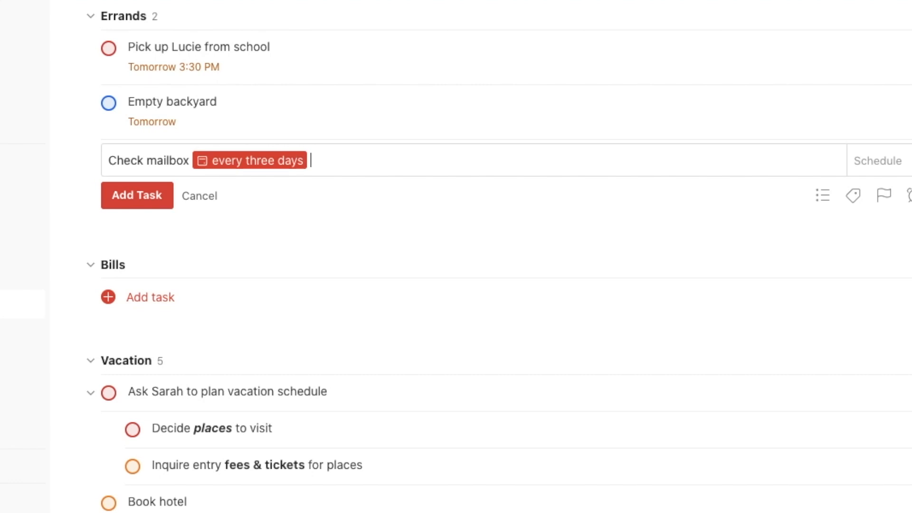
pyautogui.write('p3')
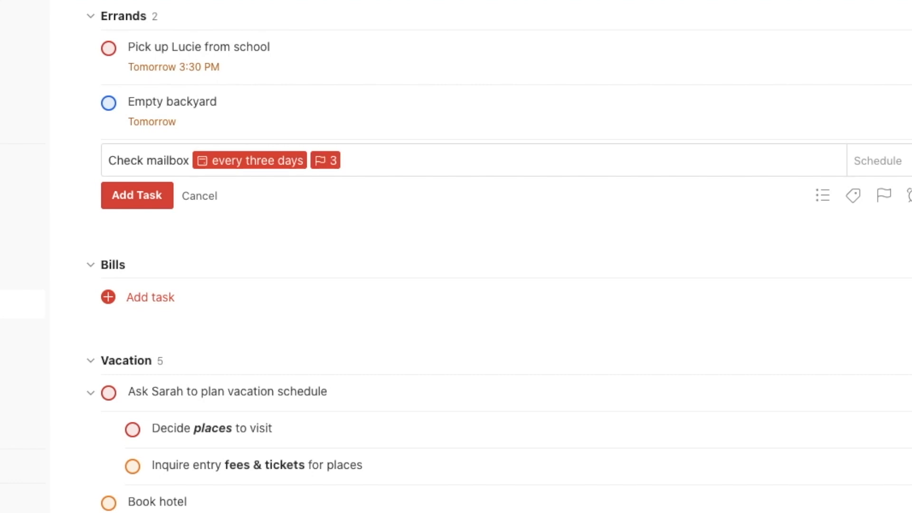
pyautogui.press('Return')
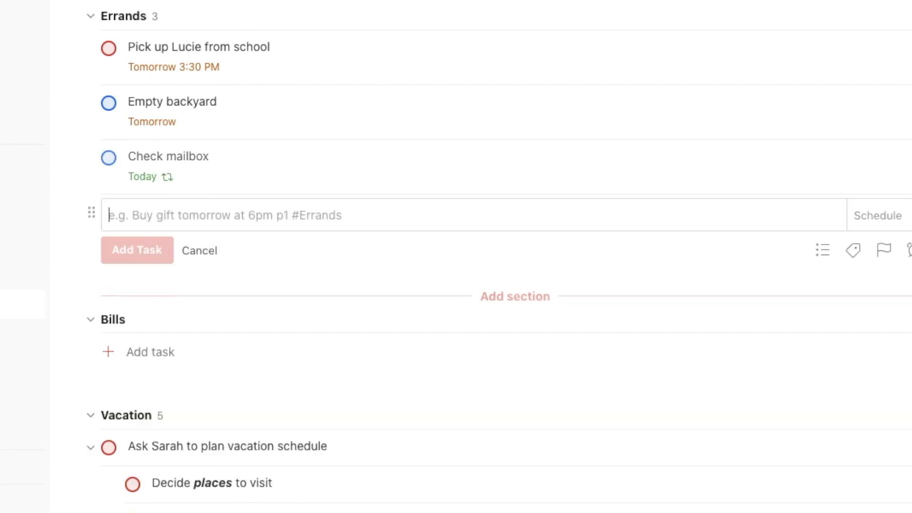
pyautogui.click(197, 251)
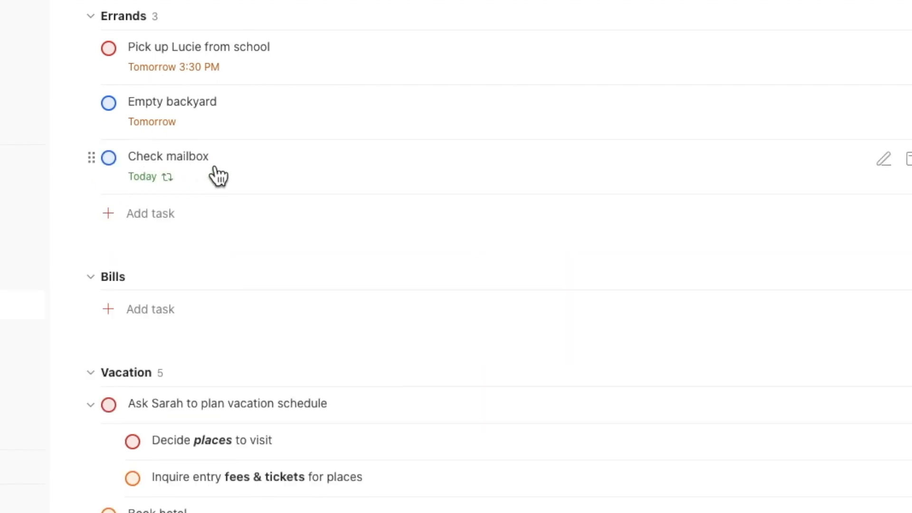
# Complete today's Check mailbox occurrence in the Upcoming view and look through the following days for its next occurrence.
pyautogui.moveTo(155, 191)
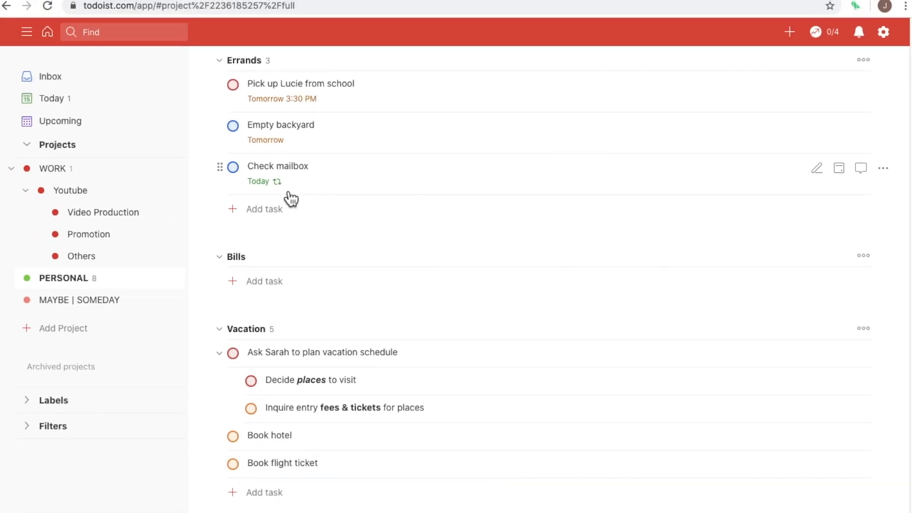
pyautogui.click(116, 135)
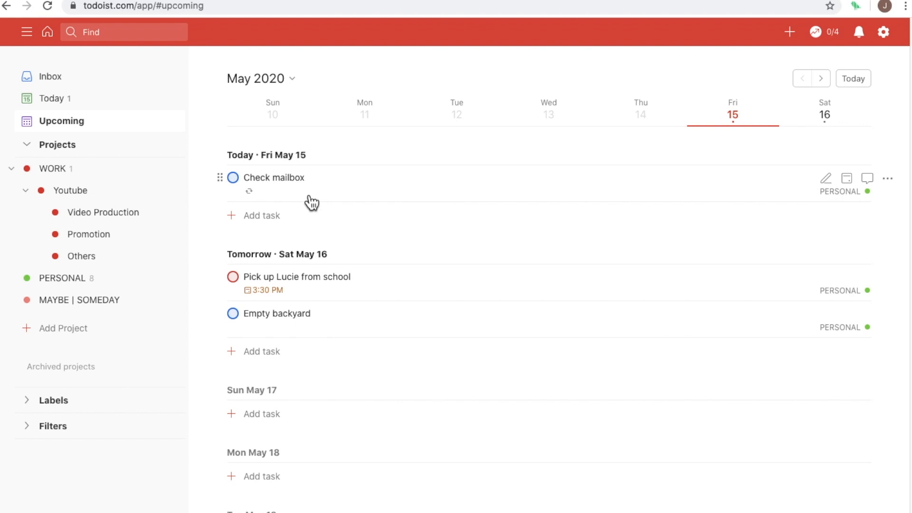
pyautogui.click(235, 181)
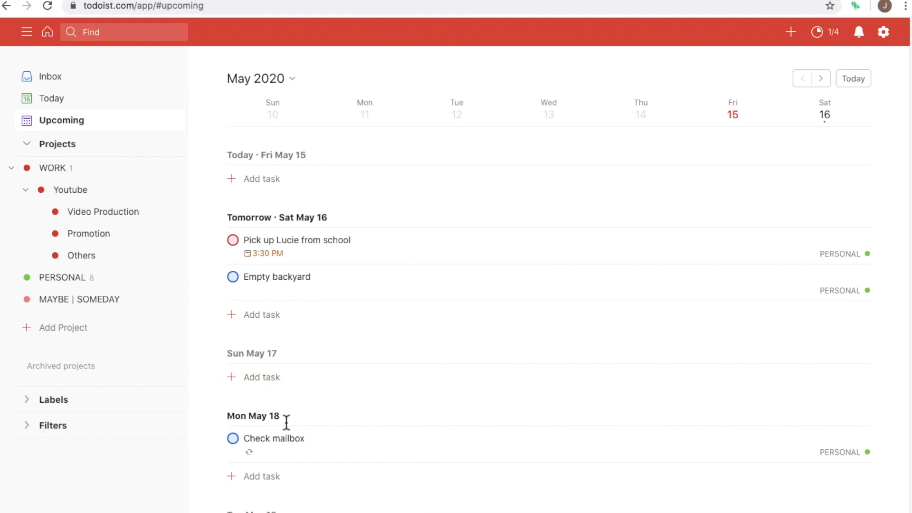
pyautogui.scroll(-2, 292, 449)
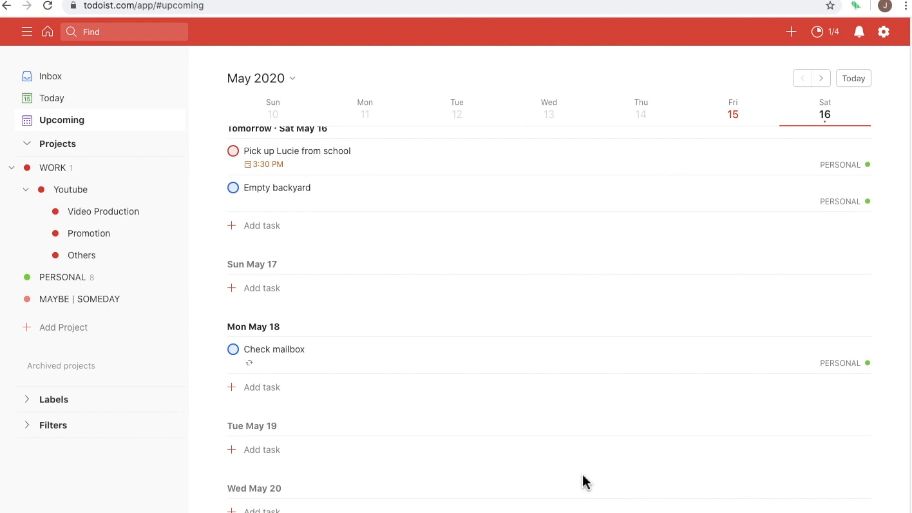
# Open the Todoist downloads page and look through the desktop, mobile, browser extension, wearable and email plugin options.
pyautogui.click(885, 34)
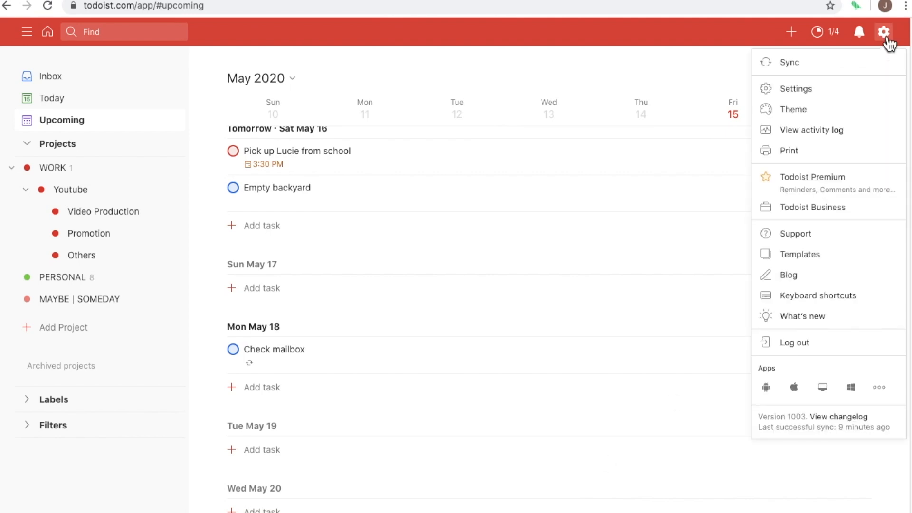
pyautogui.click(879, 388)
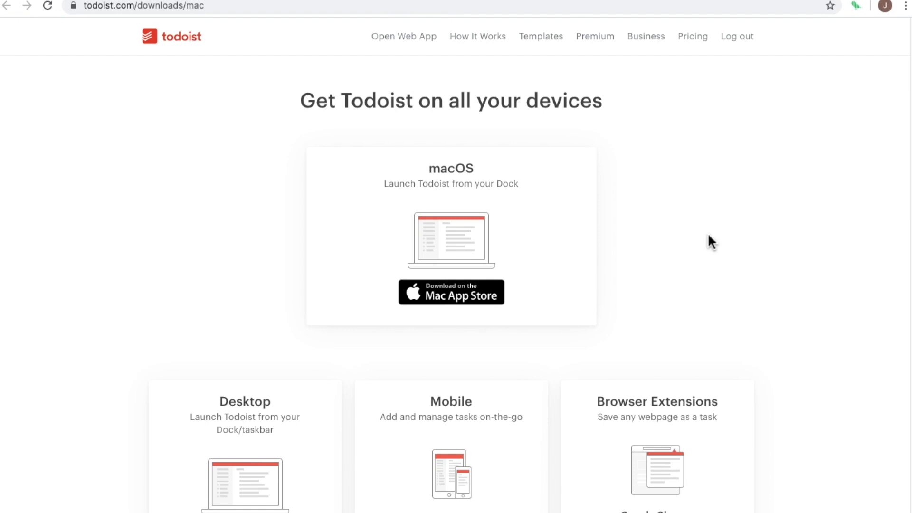
pyautogui.scroll(-5, 708, 235)
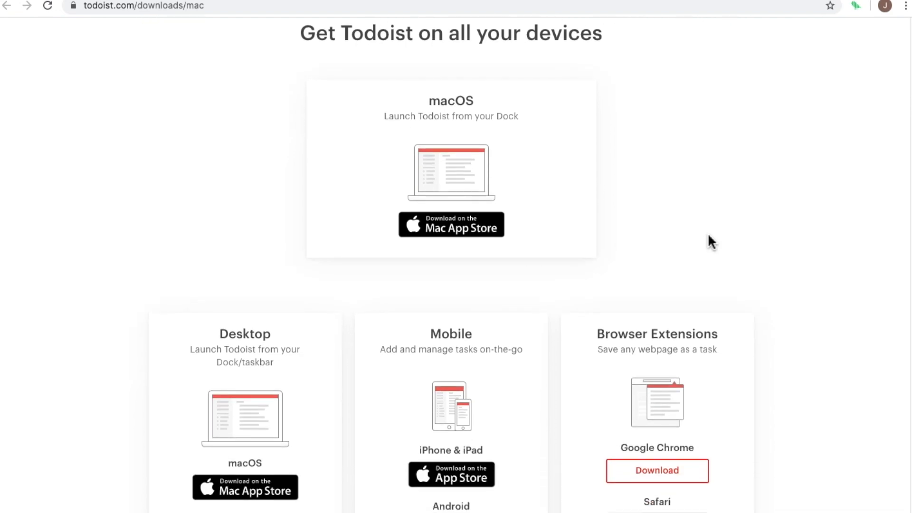
pyautogui.scroll(-3, 709, 237)
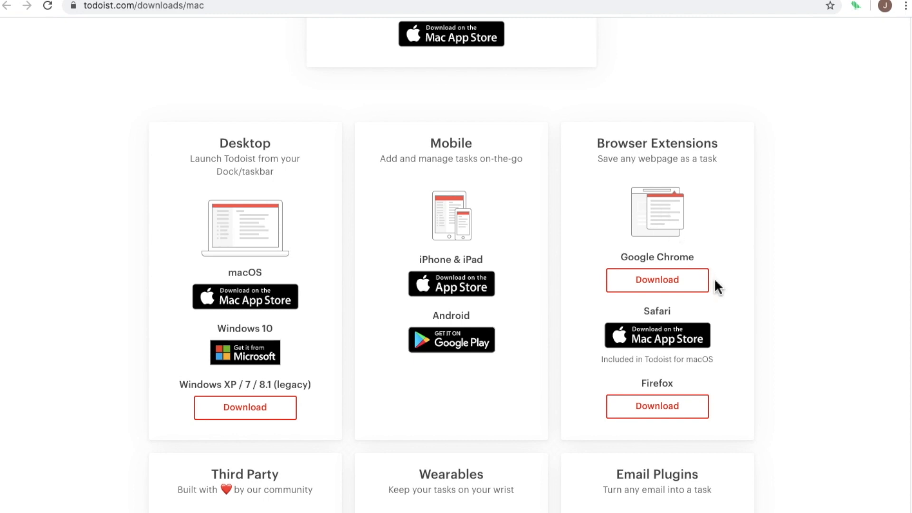
pyautogui.scroll(-5, 715, 281)
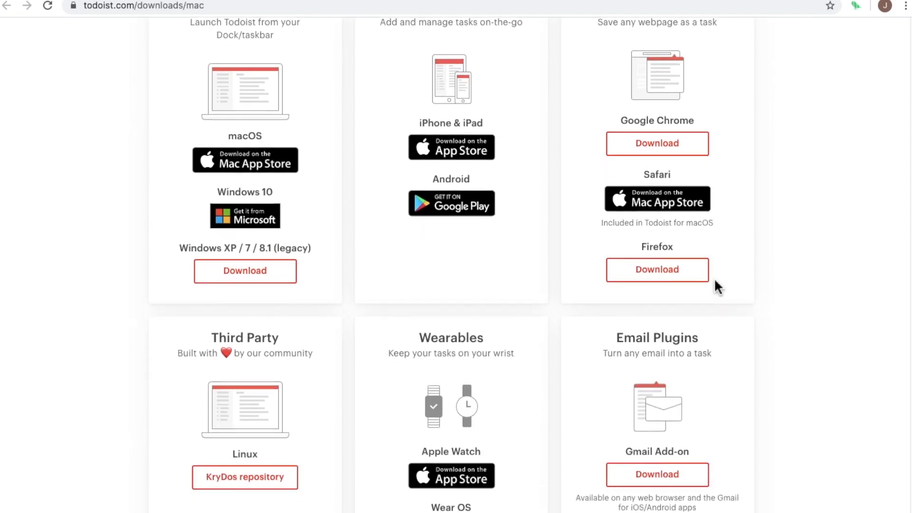
pyautogui.scroll(-2, 715, 281)
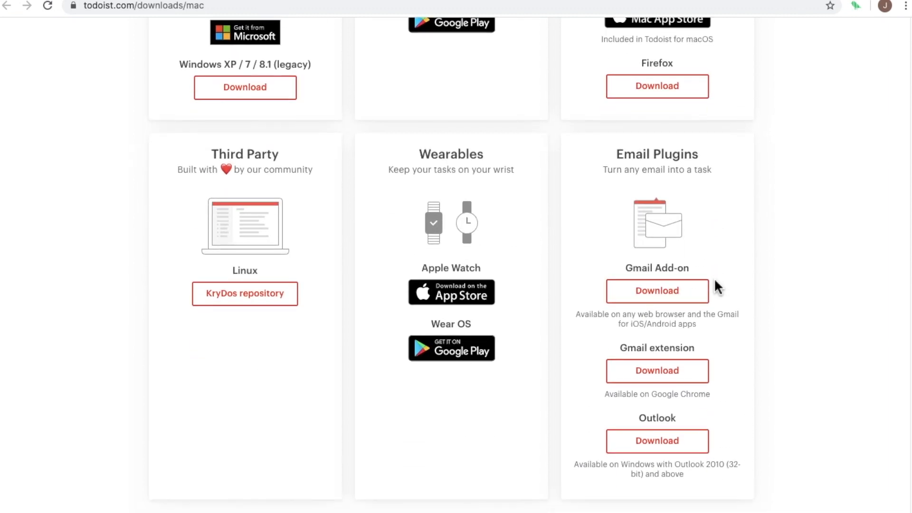